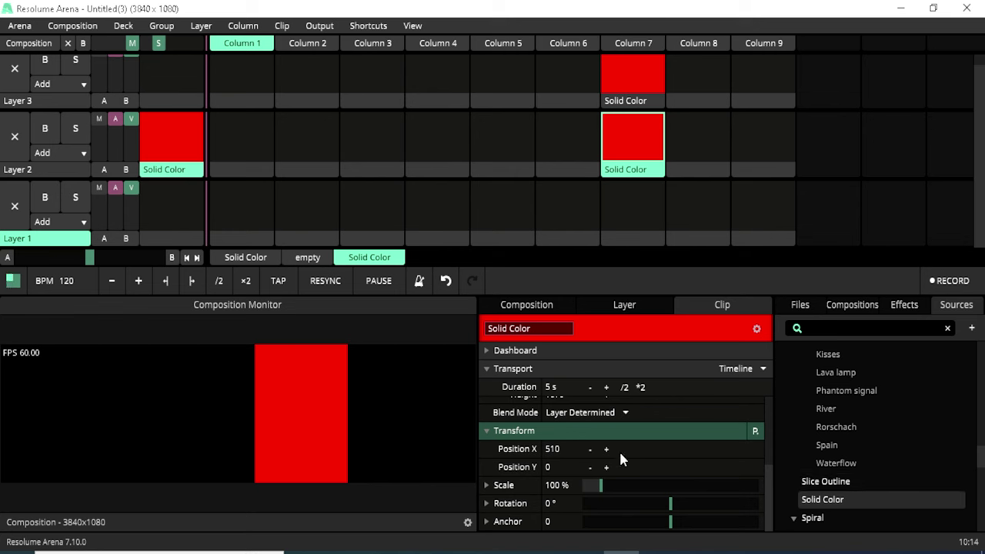
Move Layer 2's Solid Color clip to Position X 1363, with Layer 3's Solid Color clip playing alongside it.
click(607, 450)
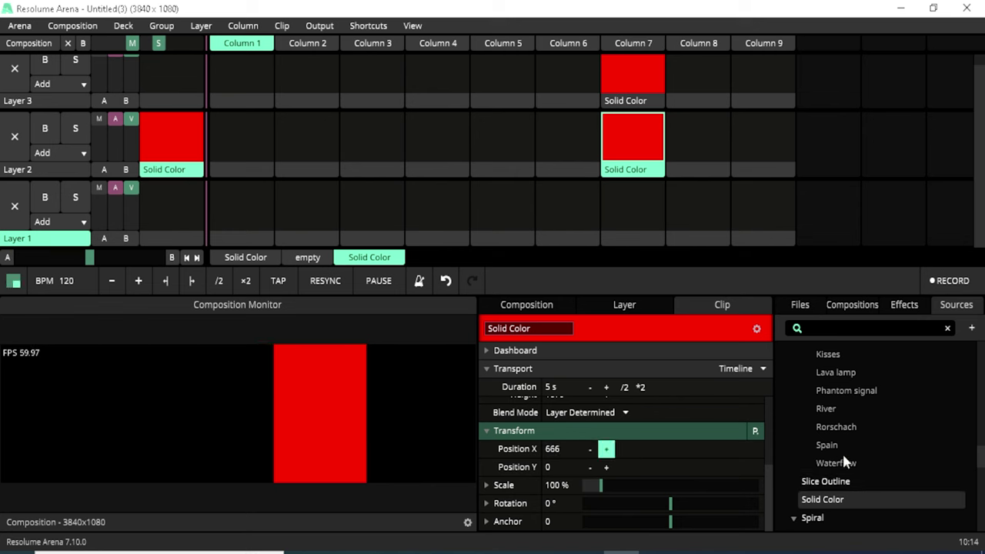
click(608, 450)
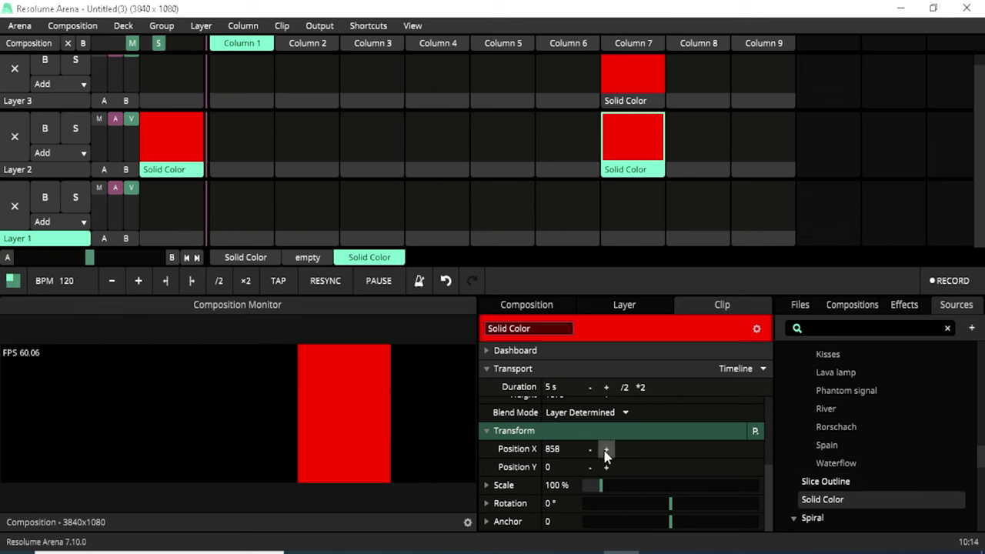
drag(607, 455, 666, 452)
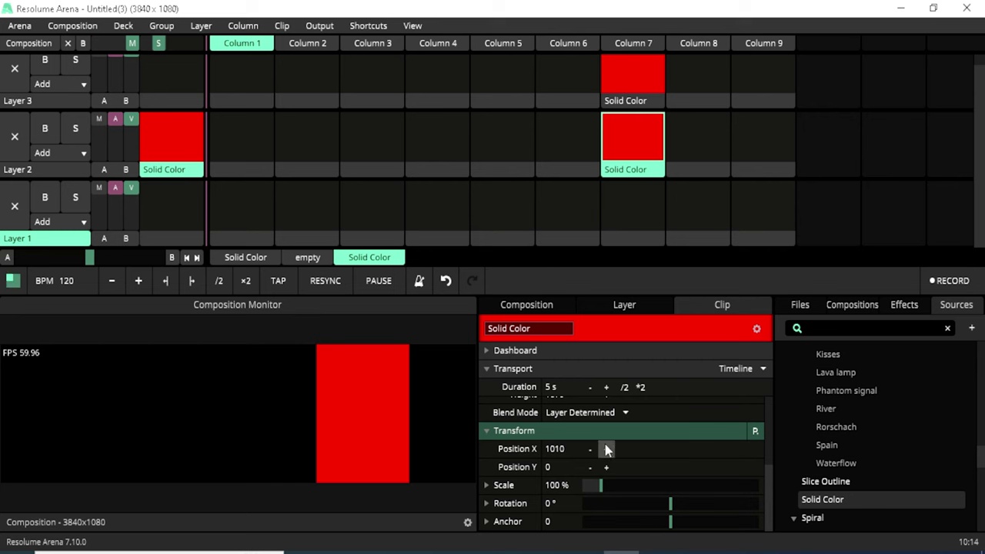
drag(607, 450, 752, 461)
click(625, 77)
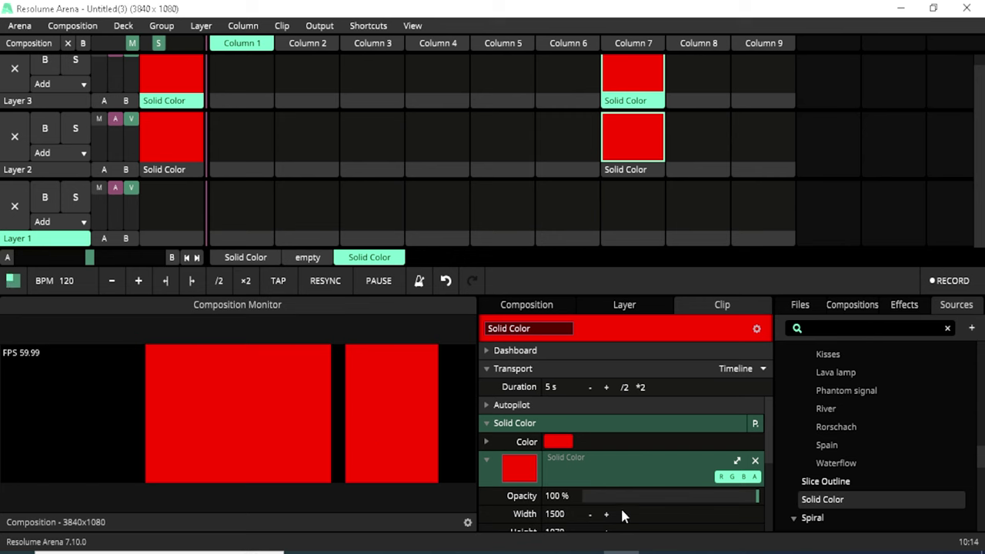
click(642, 132)
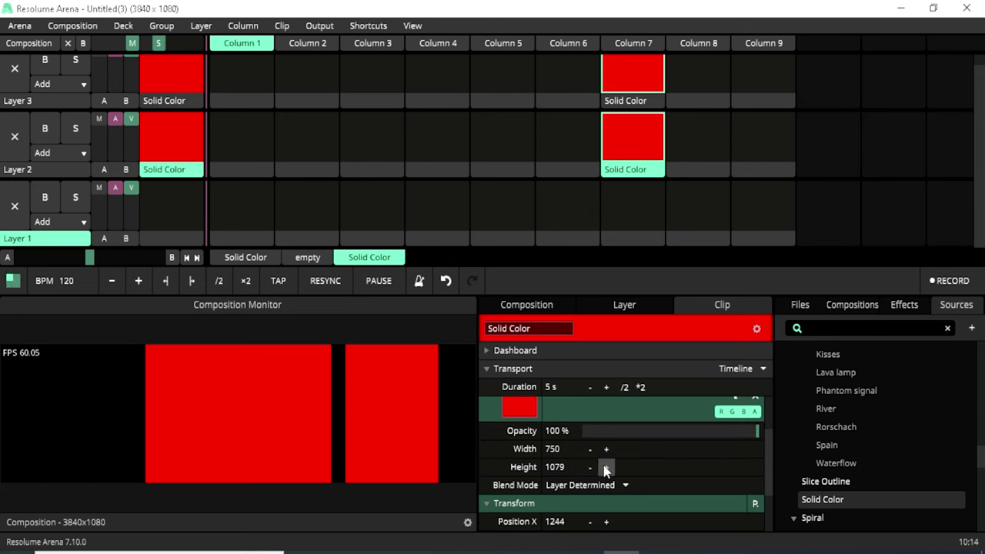
drag(608, 522, 774, 530)
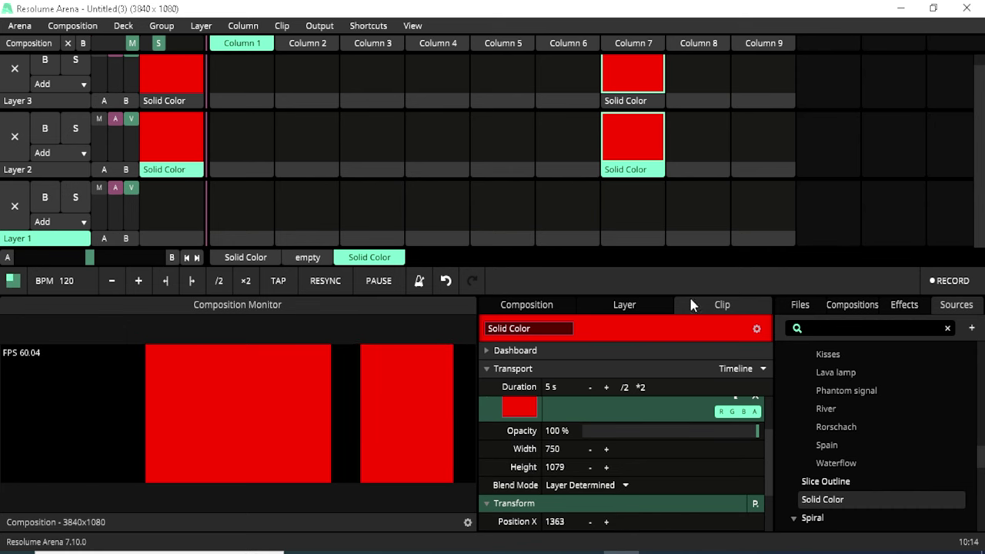
Copy Layer 2's Solid Color clip into the Column 7 slot of Layer 1 and trigger the copy.
right_click(630, 176)
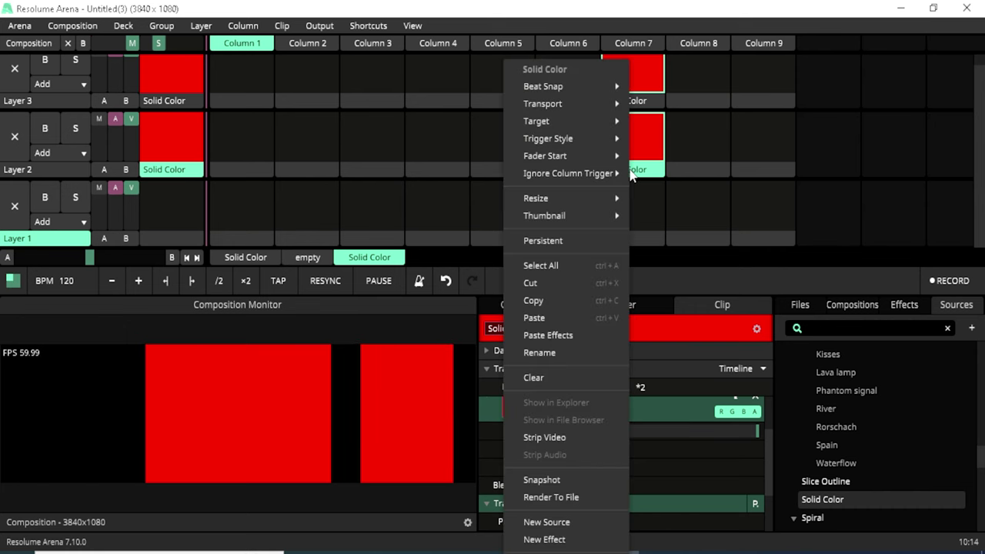
click(550, 300)
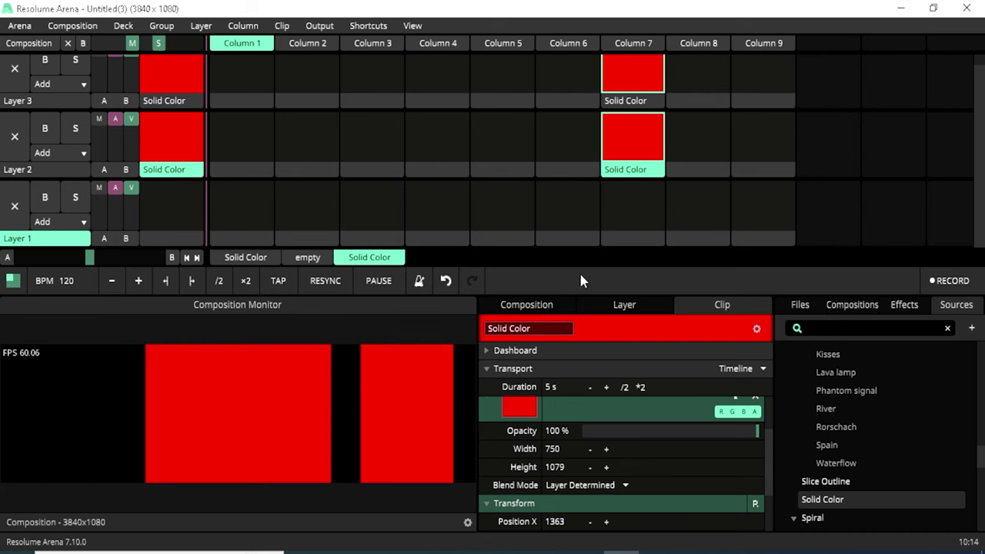
click(620, 242)
right_click(624, 245)
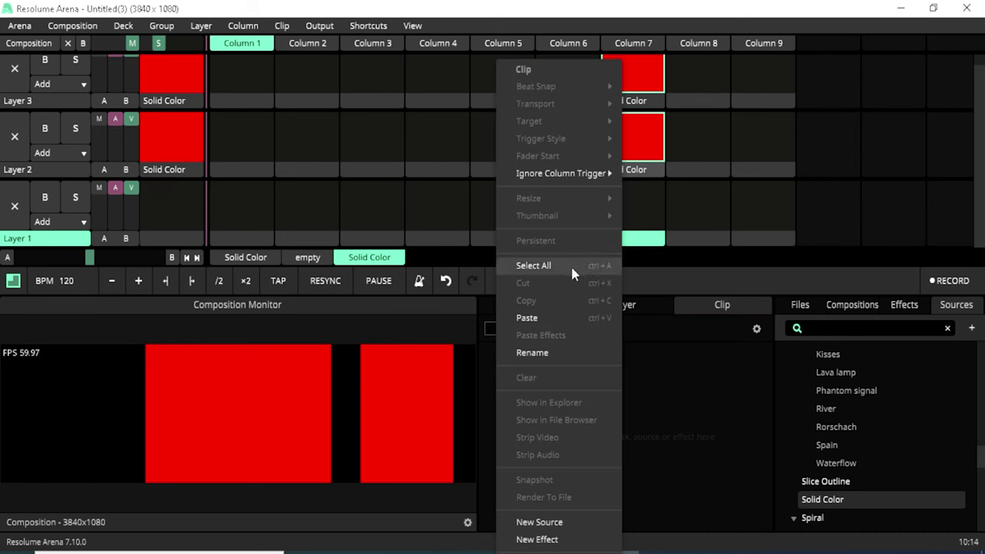
click(526, 318)
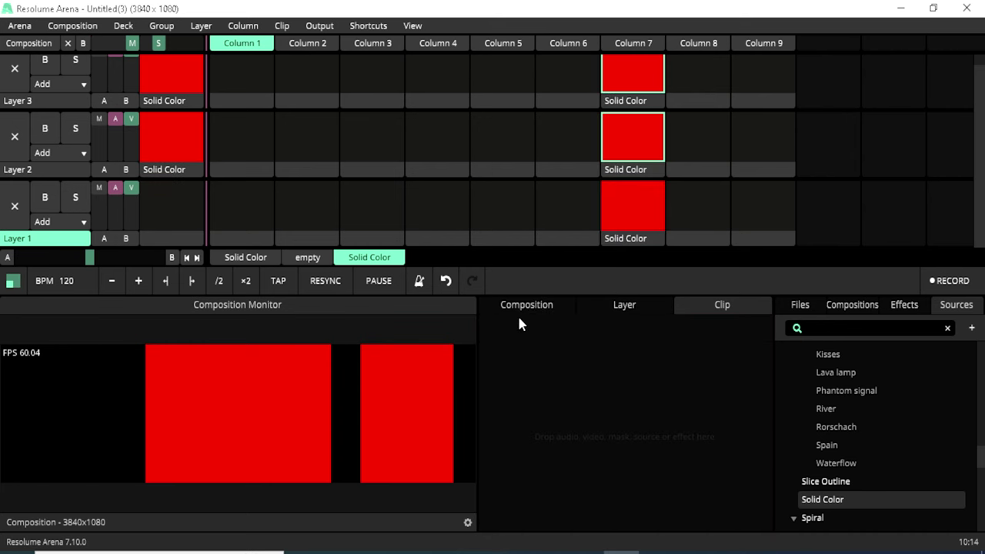
click(625, 204)
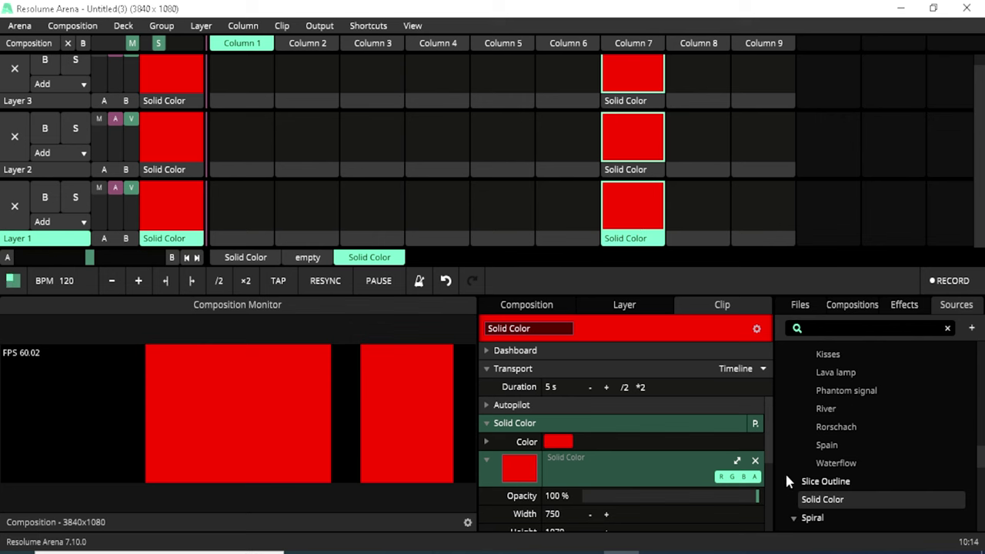
Set the Layer 1 Solid Color clip's Position X to -1364 so it sits on the far side of the centre block.
drag(767, 436, 766, 494)
drag(590, 471, 1, 481)
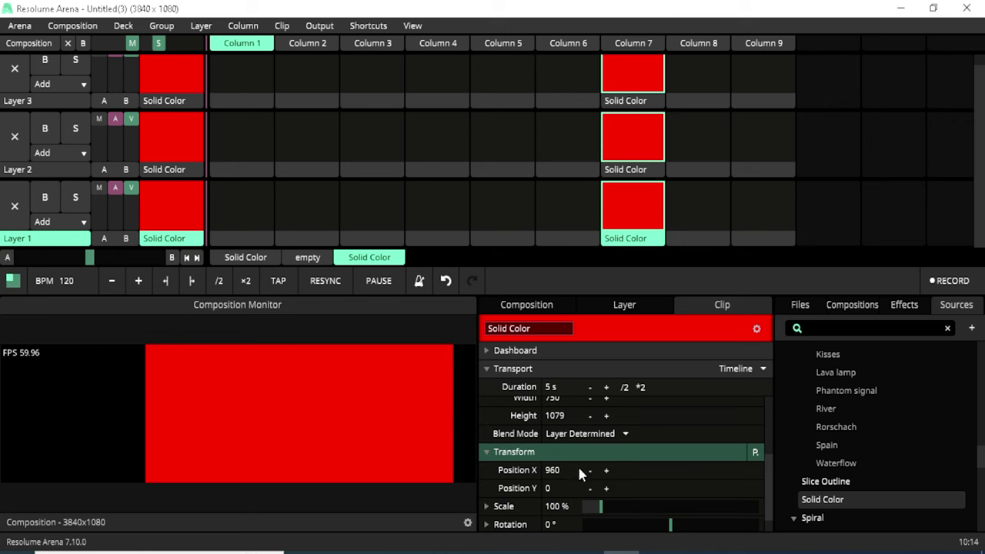
drag(590, 470, 2, 483)
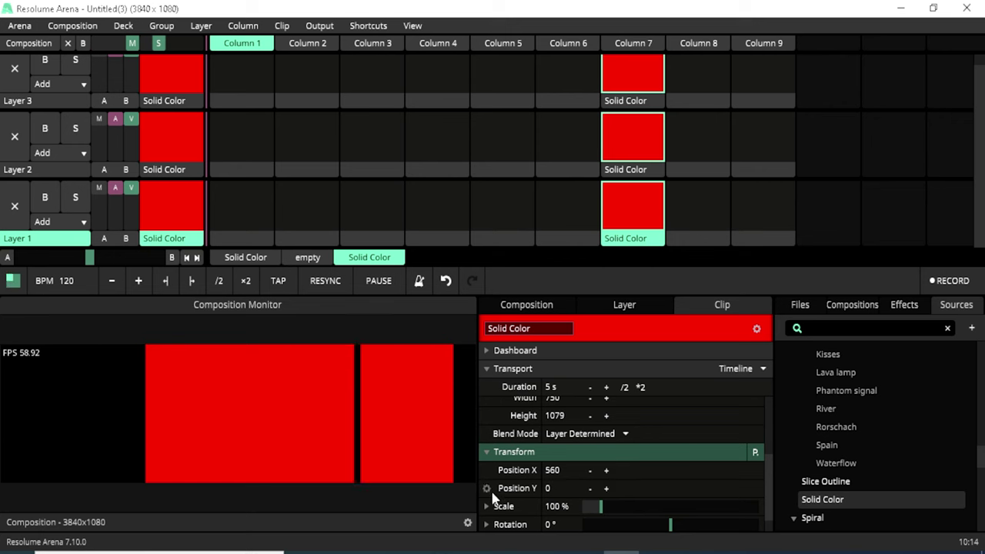
drag(590, 470, 2, 479)
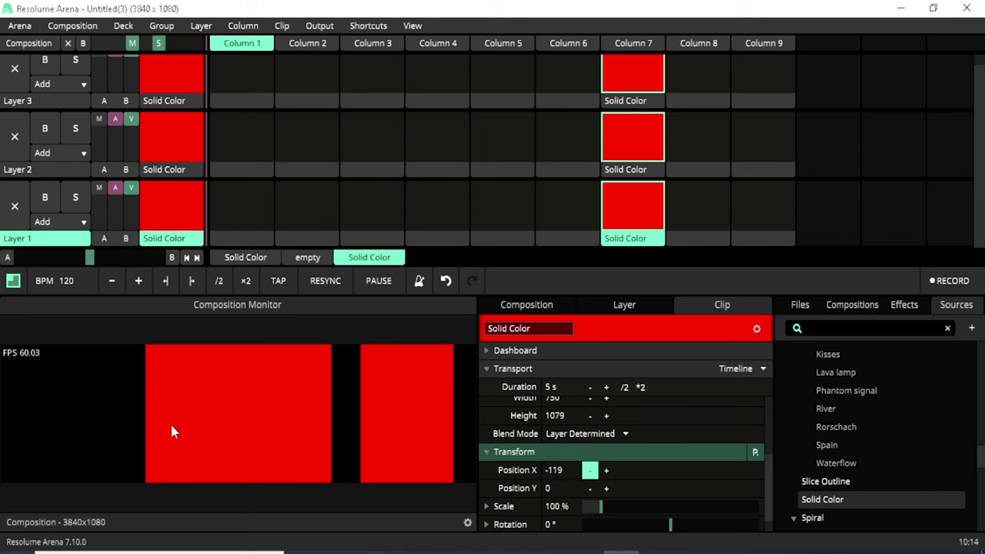
drag(172, 433, 3, 406)
drag(593, 475, 189, 486)
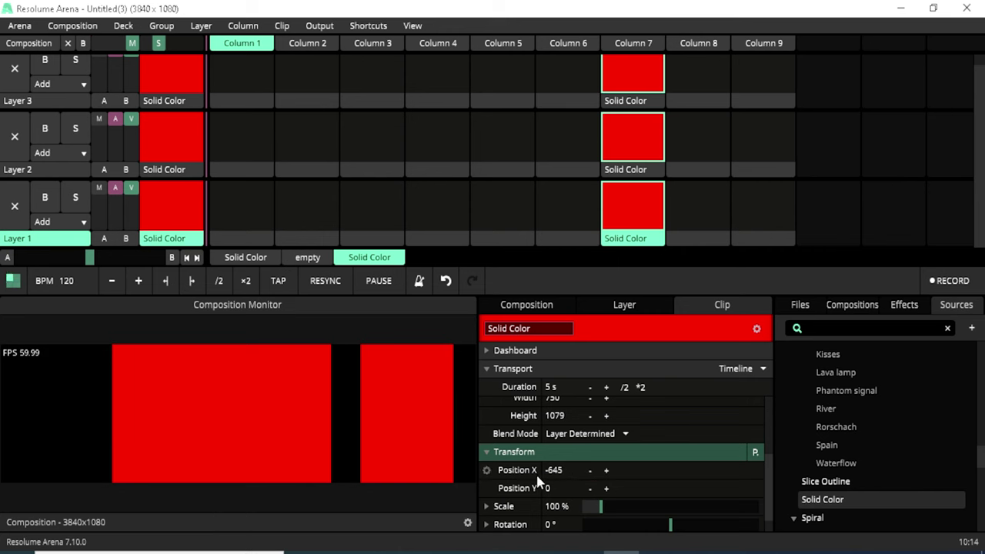
drag(594, 476, 2, 471)
drag(590, 477, 126, 468)
drag(590, 471, 558, 481)
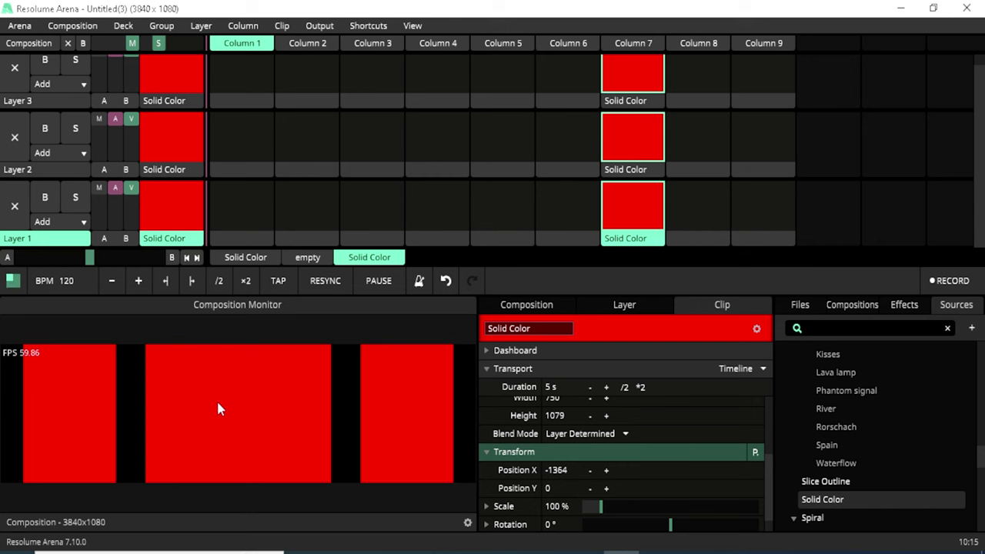
Collapse the clip's Transport, Transform and Solid Color video settings, and show the effects library.
click(485, 369)
click(486, 436)
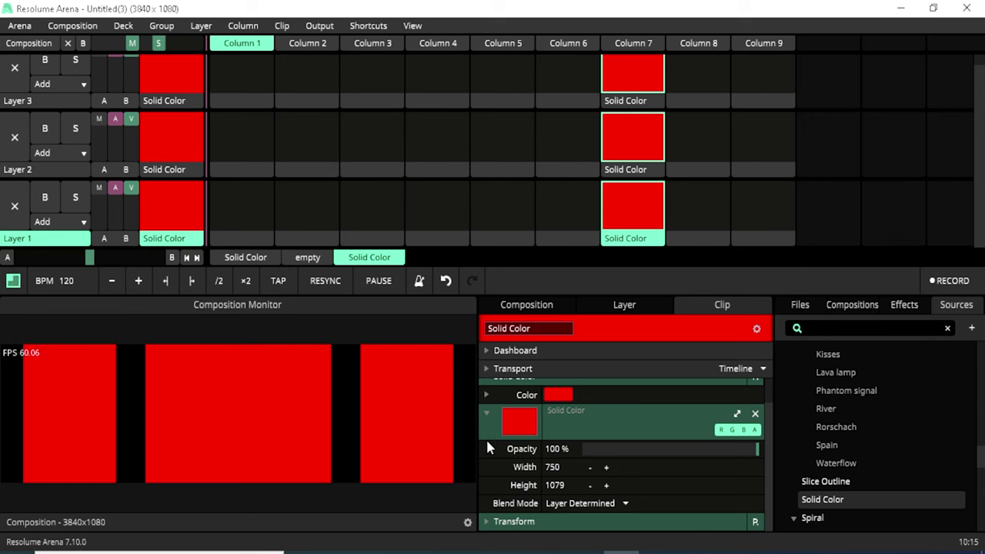
click(484, 412)
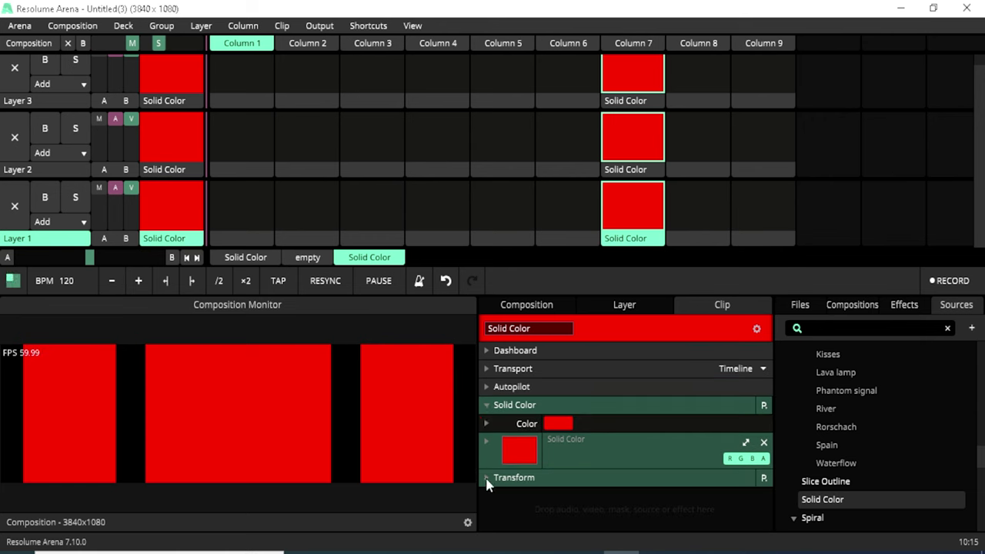
click(902, 307)
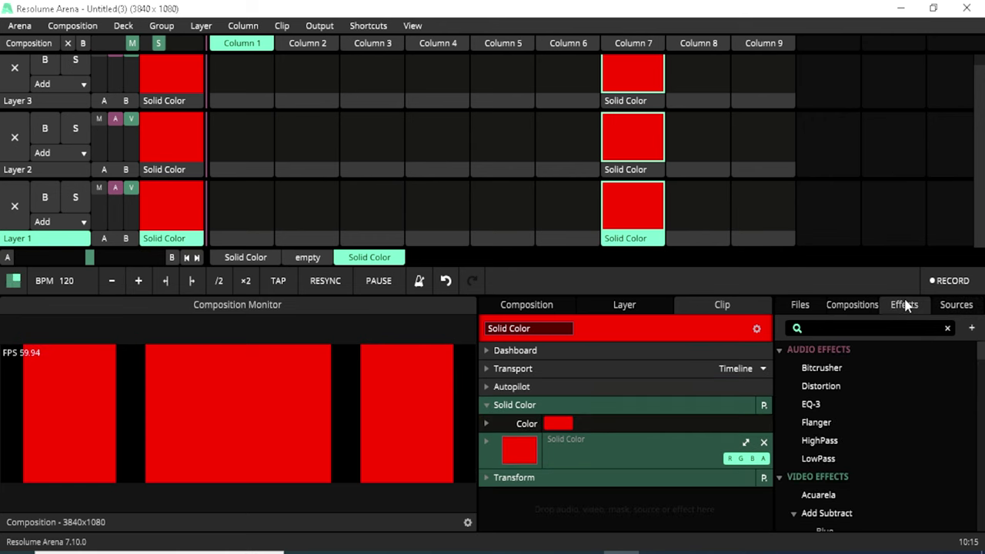
Stop the Layer 2 and Layer 1 clips using their empty Column 8 slots, and select Layer 3's Solid Color clip.
click(631, 64)
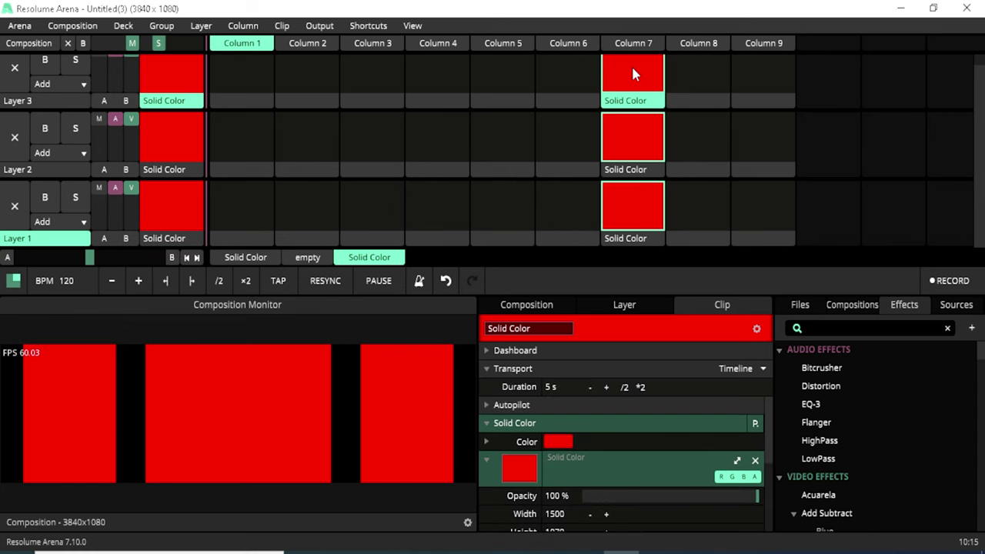
click(697, 134)
click(704, 204)
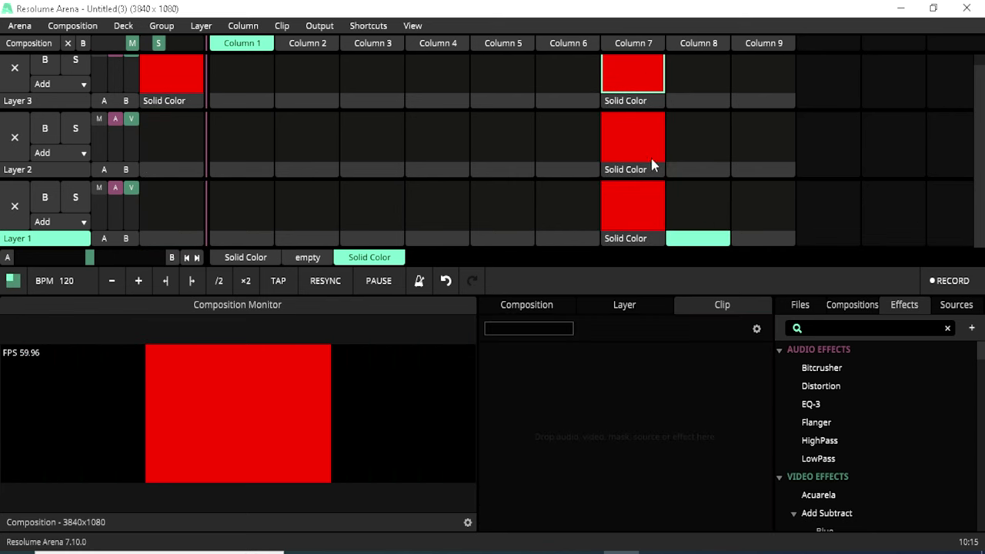
click(645, 77)
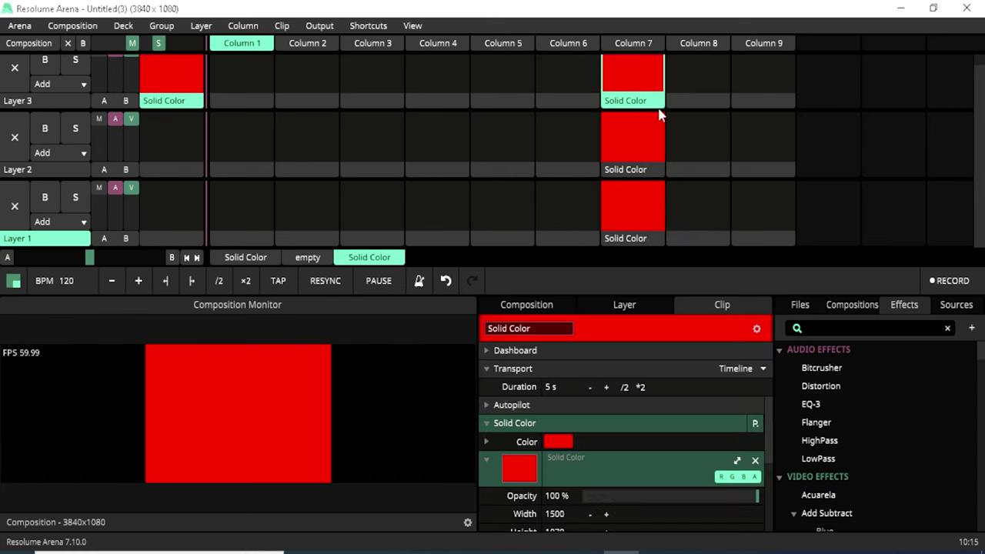
Search the effects for "crop" and add the Crop effect to Layer 3's Solid Color clip, with its video and Transform settings collapsed.
click(862, 328)
text(c)
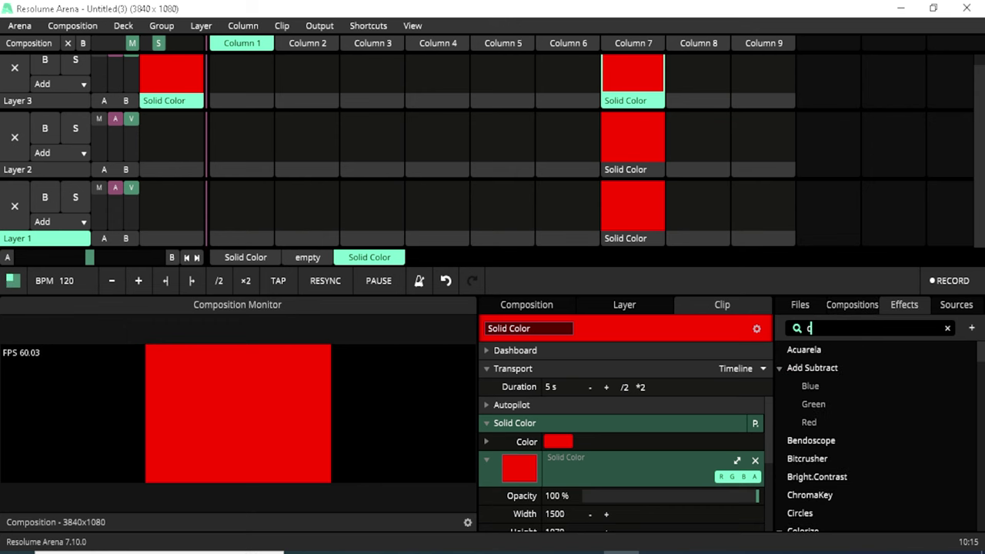
text(rop)
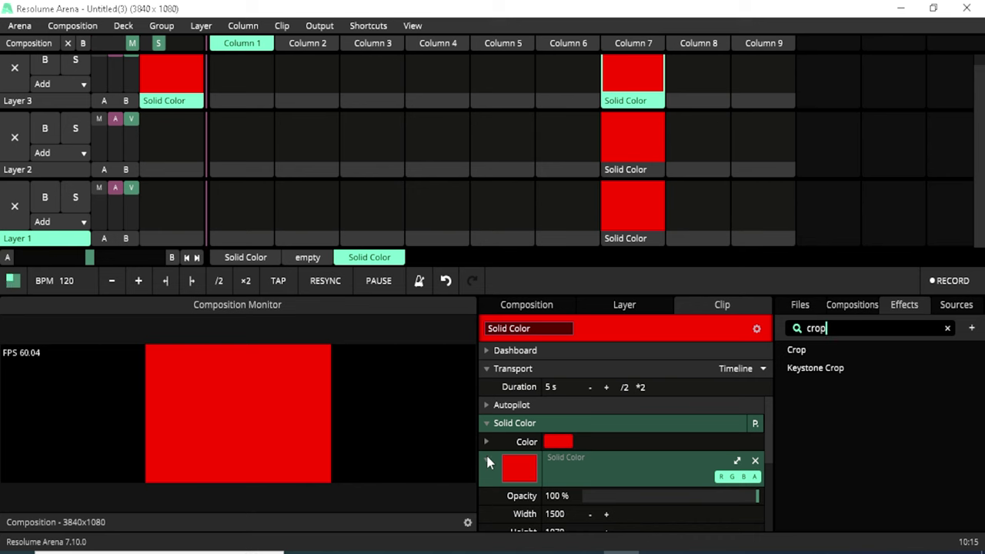
click(487, 460)
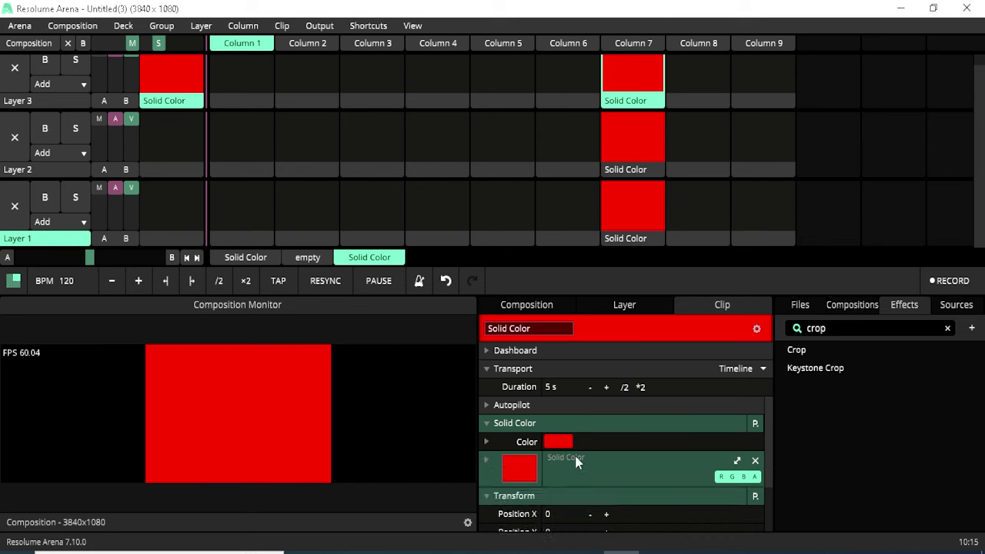
click(487, 497)
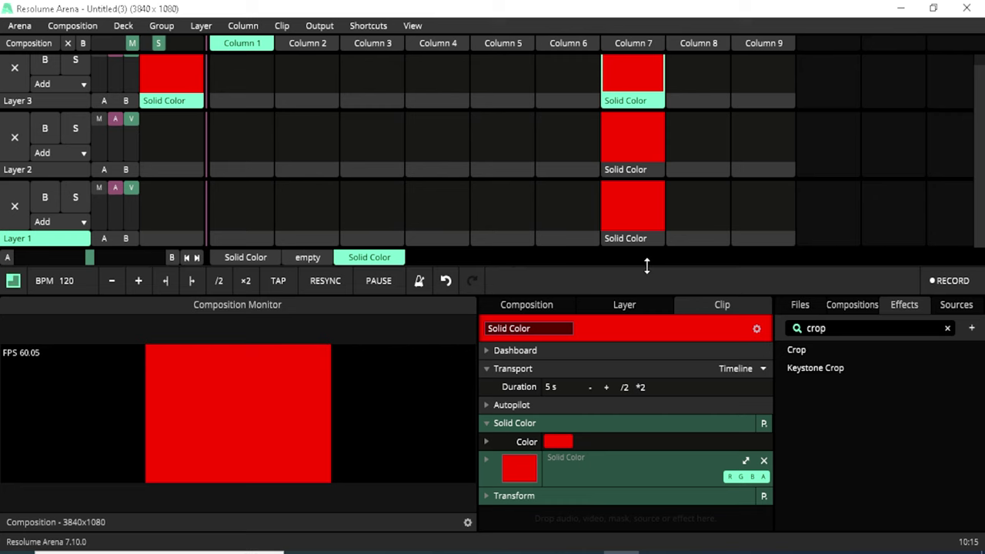
drag(647, 266, 660, 176)
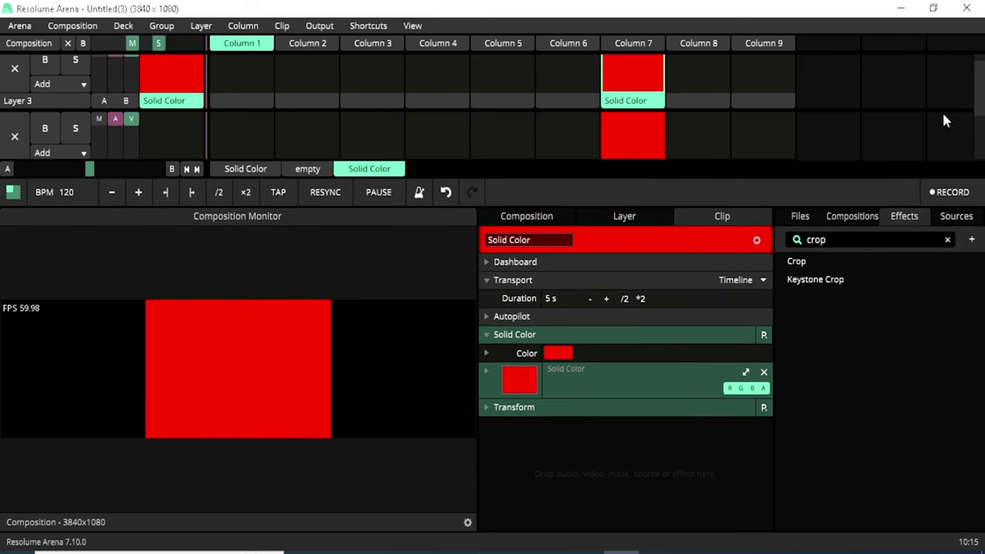
scroll(946, 121, up, 1)
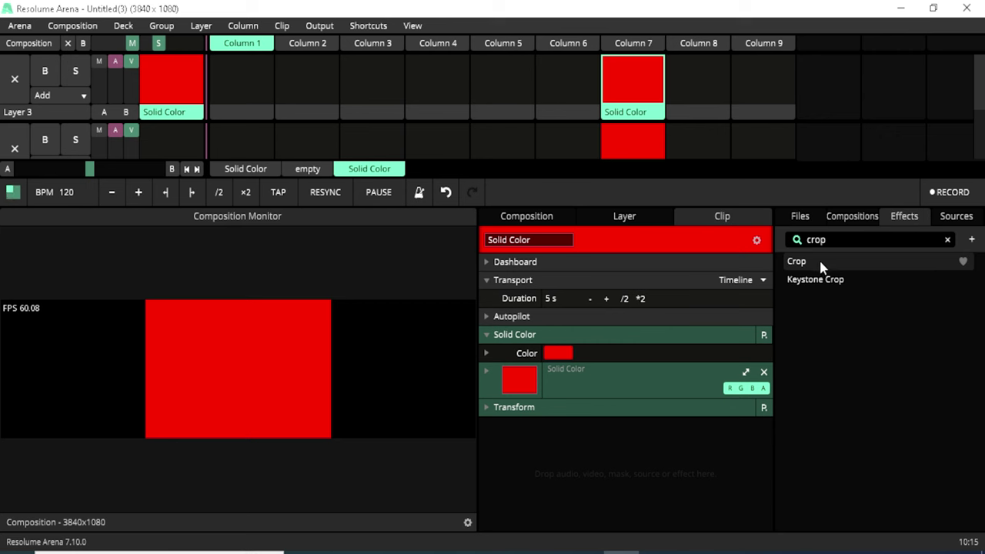
drag(821, 266, 561, 447)
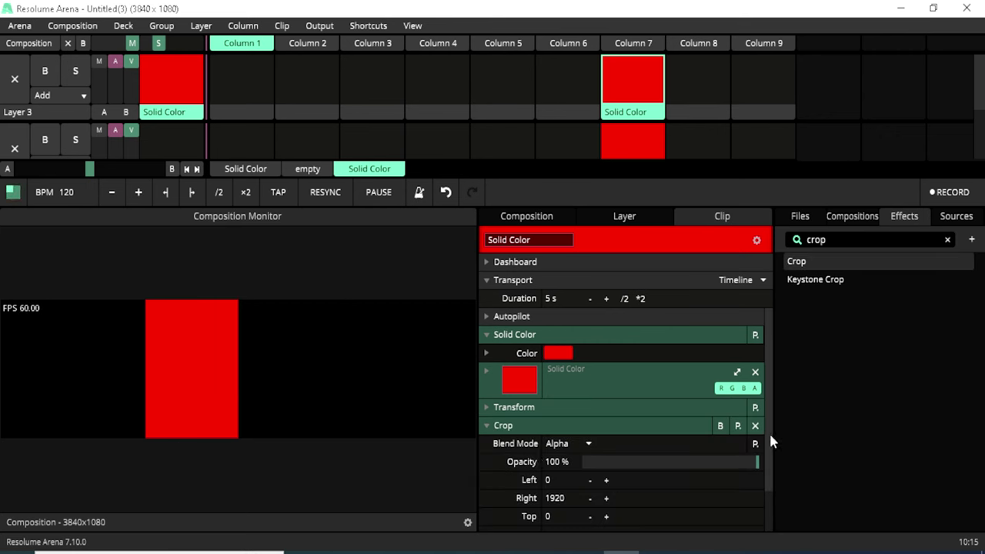
Enable Invert on the Crop effect and raise its Left value to 688.
drag(769, 431, 756, 468)
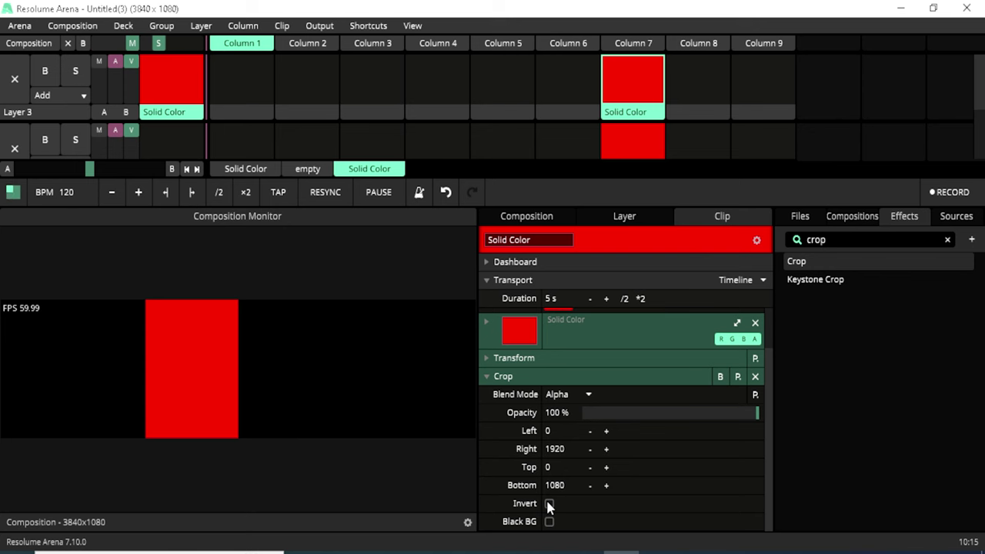
click(549, 504)
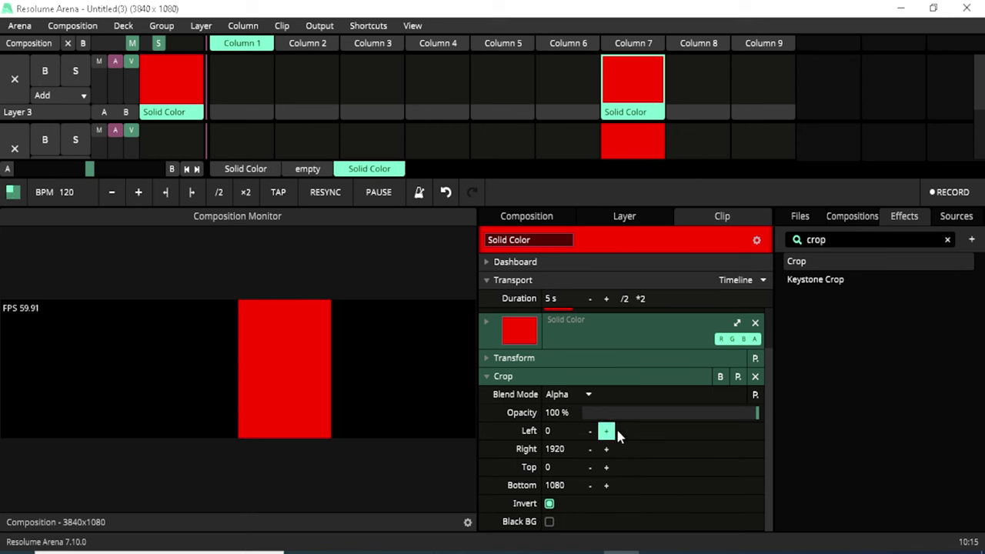
drag(617, 431, 943, 466)
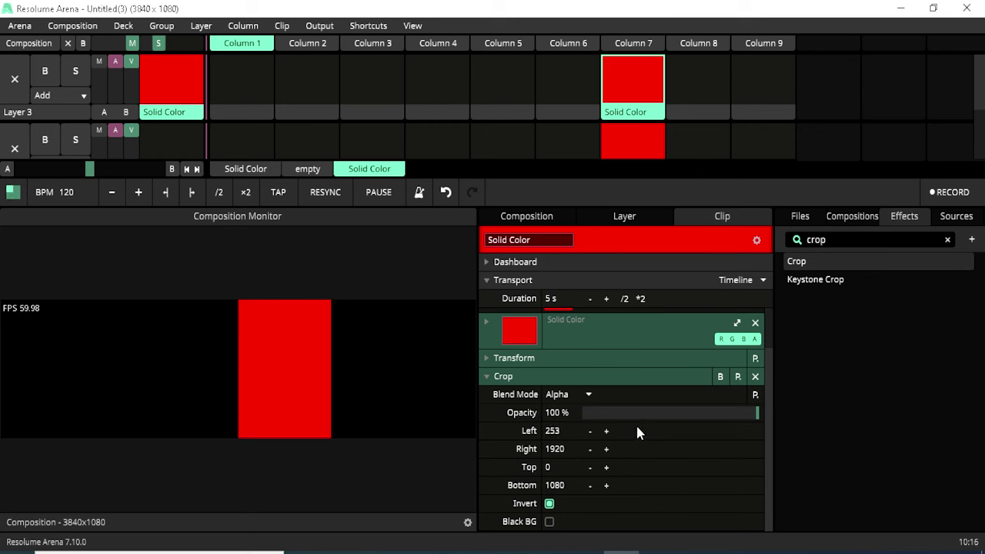
drag(605, 434, 944, 452)
drag(607, 431, 944, 454)
Raise the Crop effect's Right value to 2604 on Layer 3's Solid Color clip.
drag(607, 449, 886, 481)
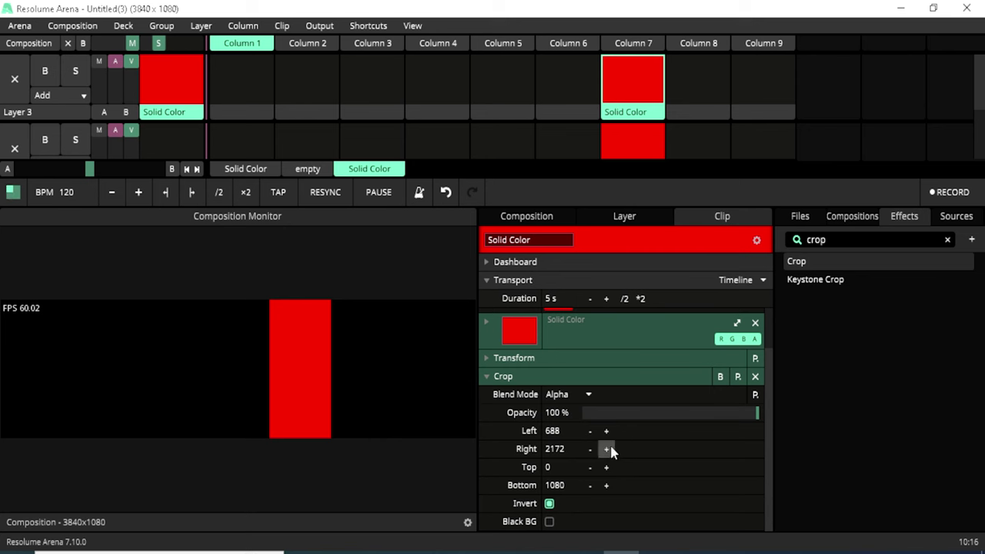
drag(609, 449, 826, 471)
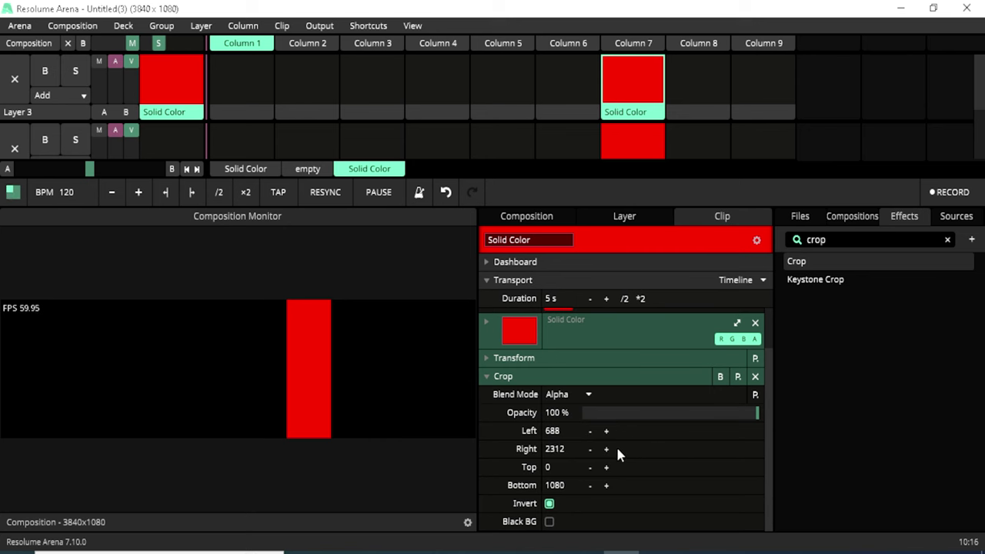
drag(608, 452, 826, 475)
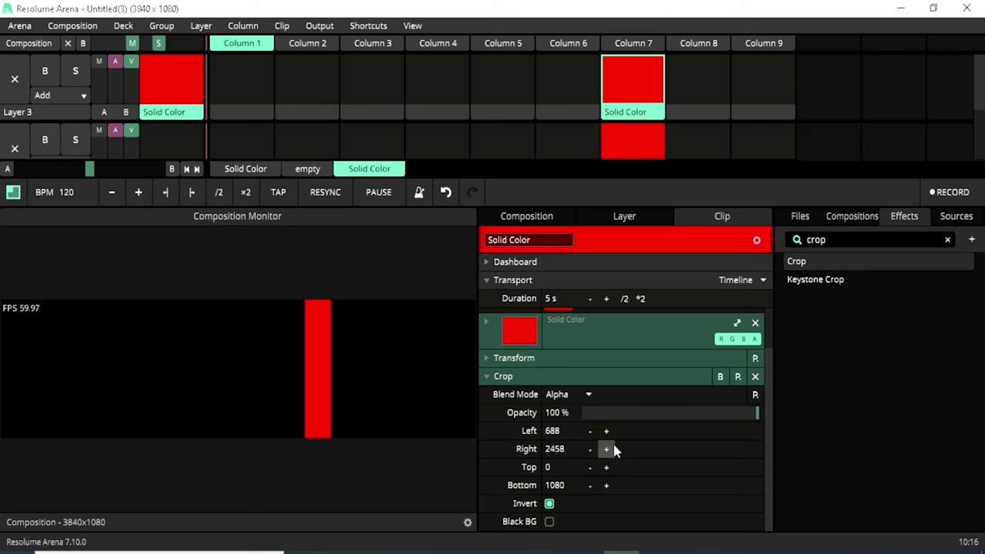
drag(616, 450, 793, 475)
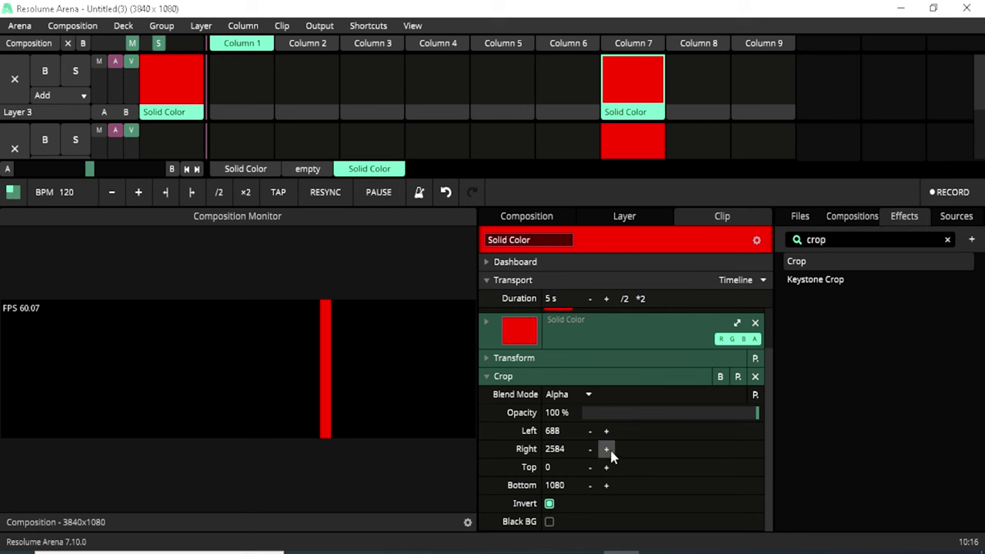
drag(612, 456, 646, 462)
Raise the Crop's Left value to 1238 and Top to 50, and lower Bottom to 1028 to complete the centre frame.
drag(607, 431, 711, 418)
drag(610, 432, 724, 437)
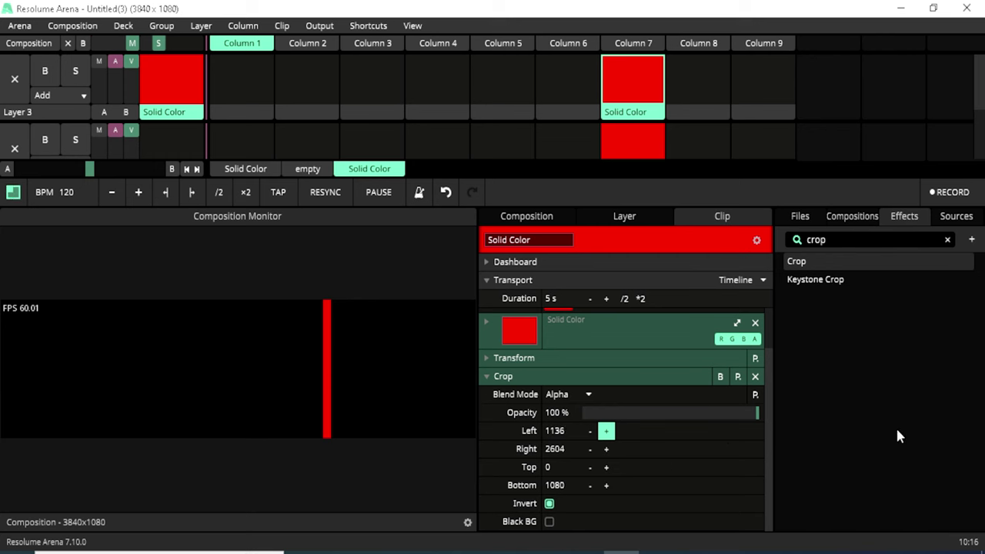
drag(899, 436, 768, 459)
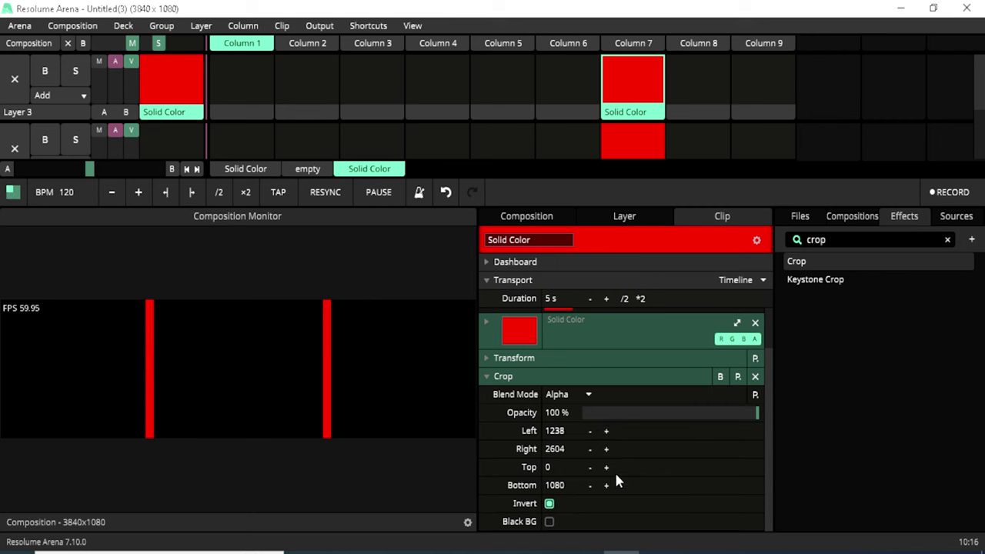
drag(606, 468, 684, 475)
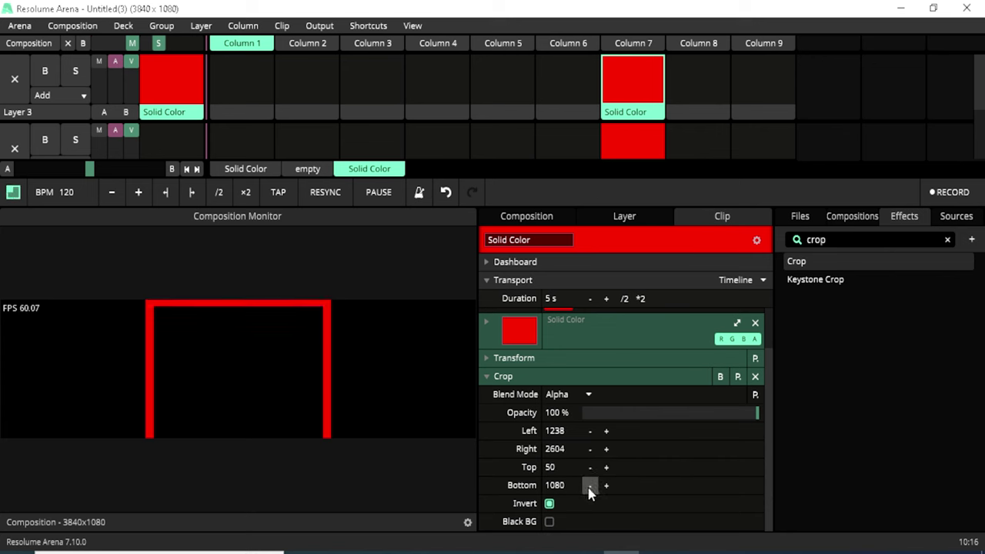
drag(583, 491, 507, 488)
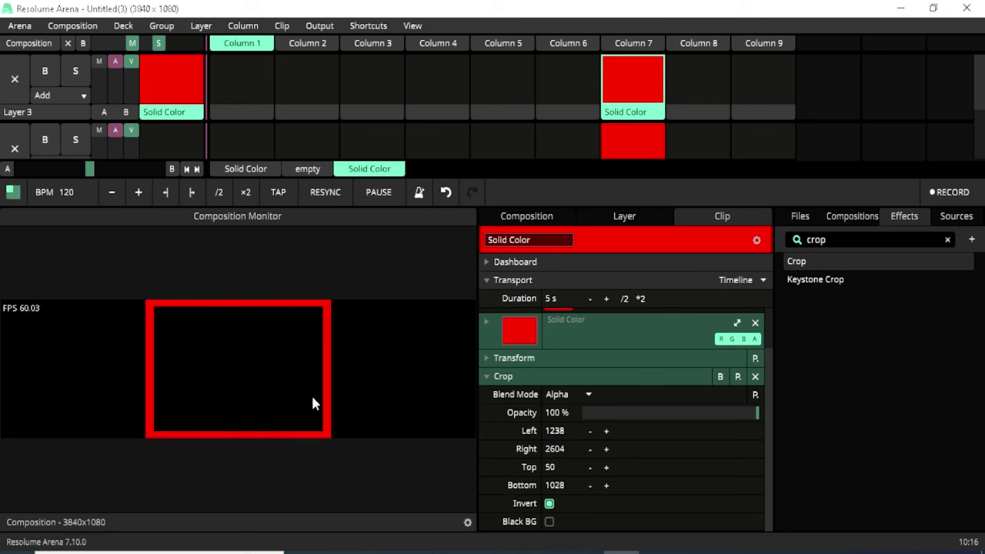
Trigger Layer 2's Solid Color clip in Column 7 and collapse its video and Transform settings.
scroll(976, 102, down, 1)
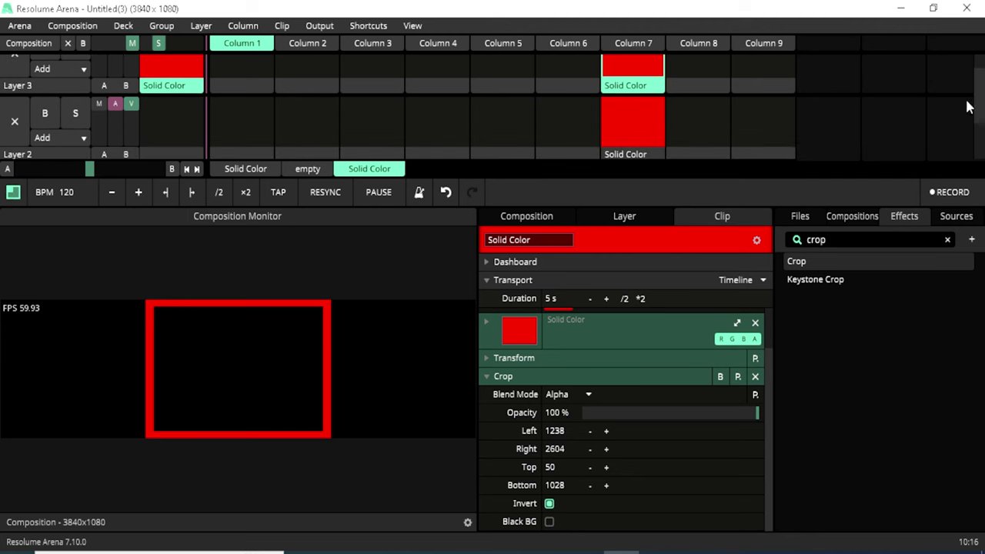
click(634, 117)
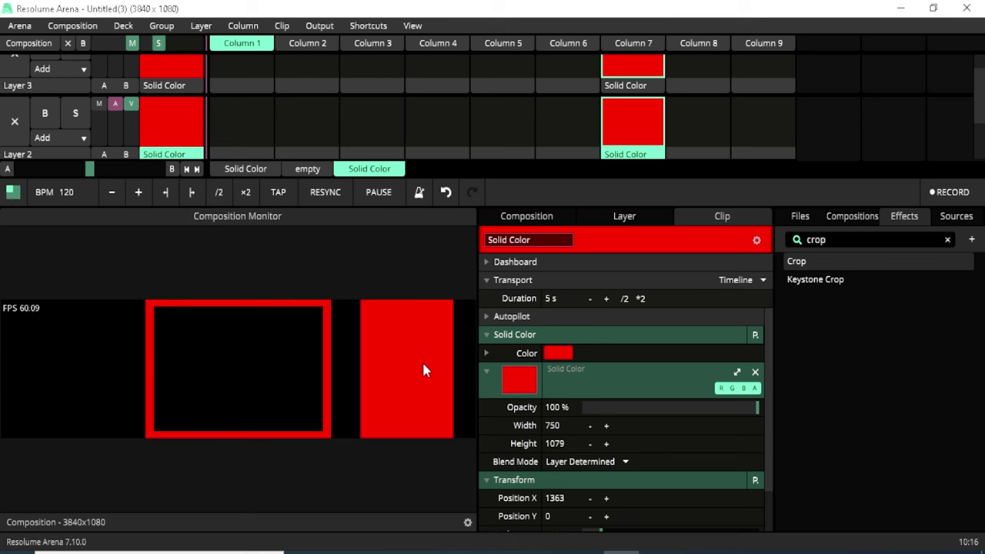
click(486, 372)
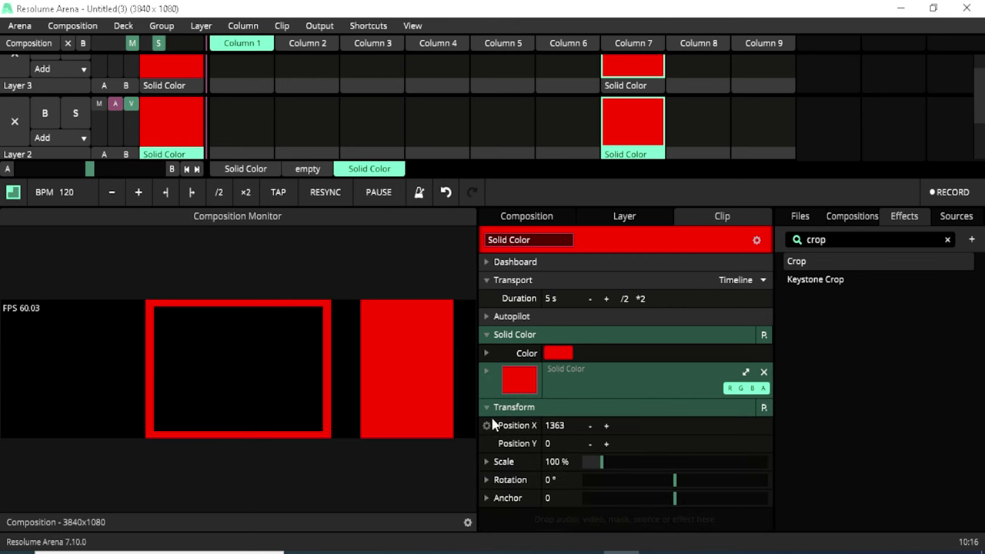
click(493, 408)
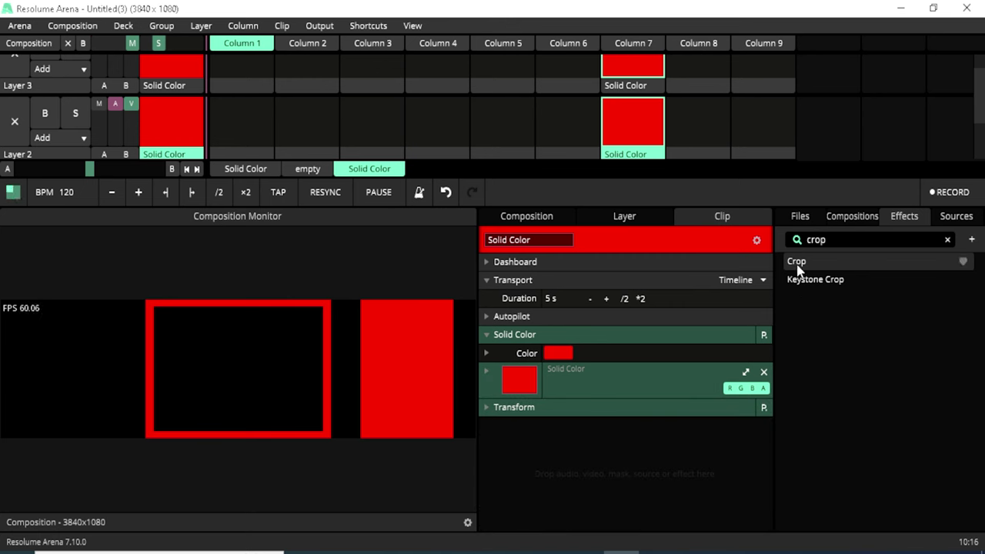
Add the Crop effect to Layer 2's Solid Color clip and enable its Invert option.
drag(801, 264, 554, 451)
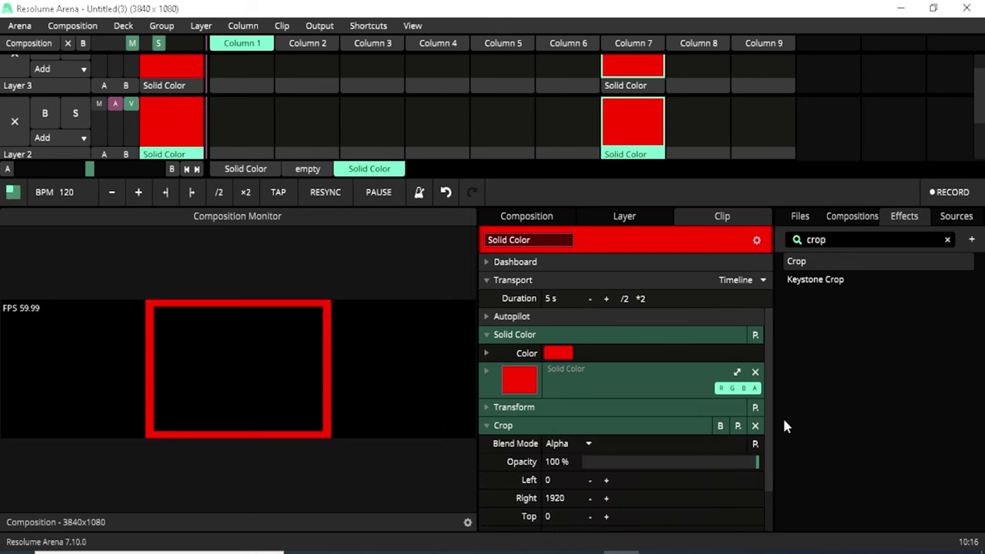
drag(768, 408, 764, 461)
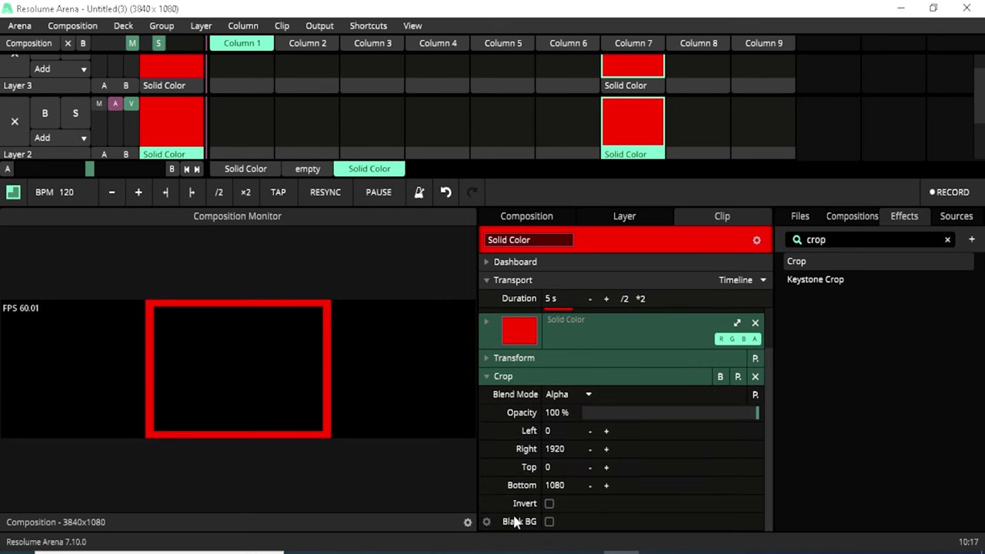
click(549, 503)
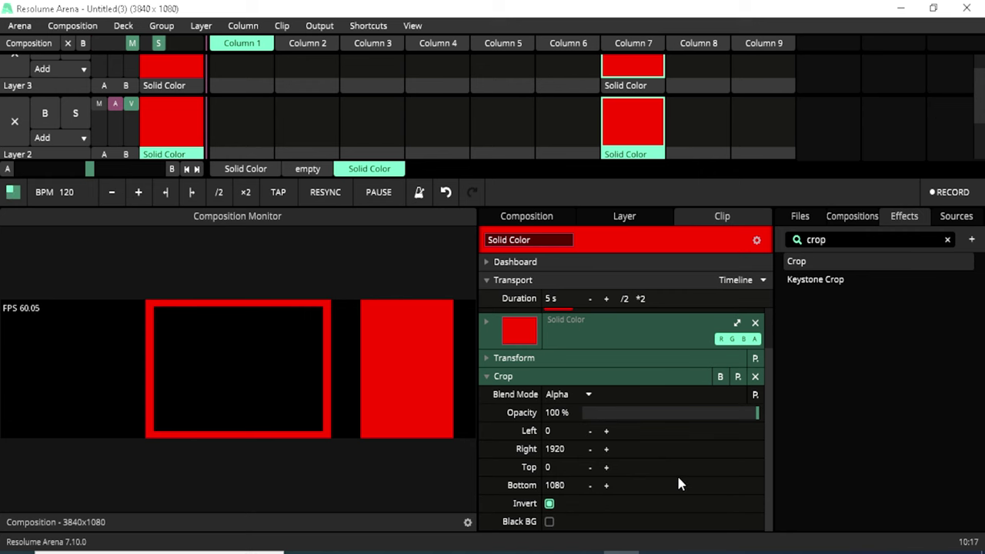
Try cropping Layer 2's block by lowering Right to 1677 and raising Left to 1132.
click(607, 450)
drag(608, 449, 458, 446)
drag(281, 453, 266, 451)
click(606, 449)
drag(606, 431, 845, 457)
drag(609, 438, 777, 474)
drag(608, 431, 676, 443)
click(607, 432)
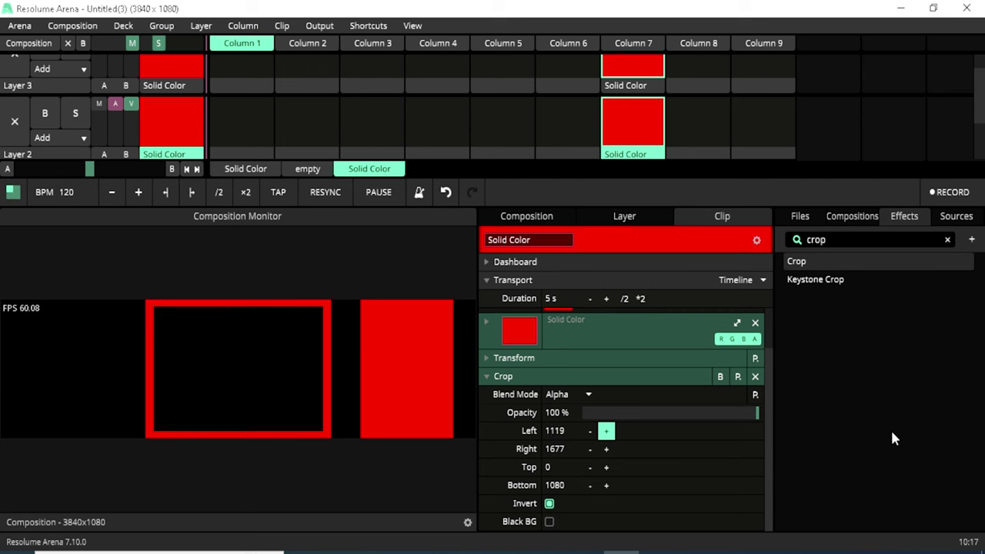
Try lowering the Crop's Right value to 666 and raising Left to 2632.
drag(607, 448, 2, 463)
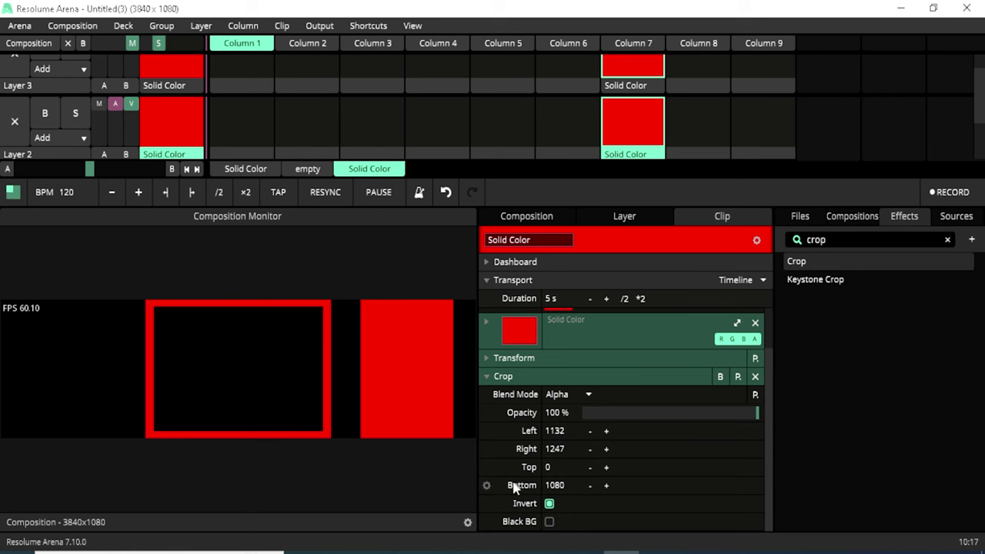
drag(589, 456, 130, 444)
drag(583, 452, 874, 454)
drag(607, 432, 924, 428)
drag(602, 433, 947, 438)
drag(609, 433, 893, 468)
drag(607, 432, 714, 423)
drag(606, 430, 730, 441)
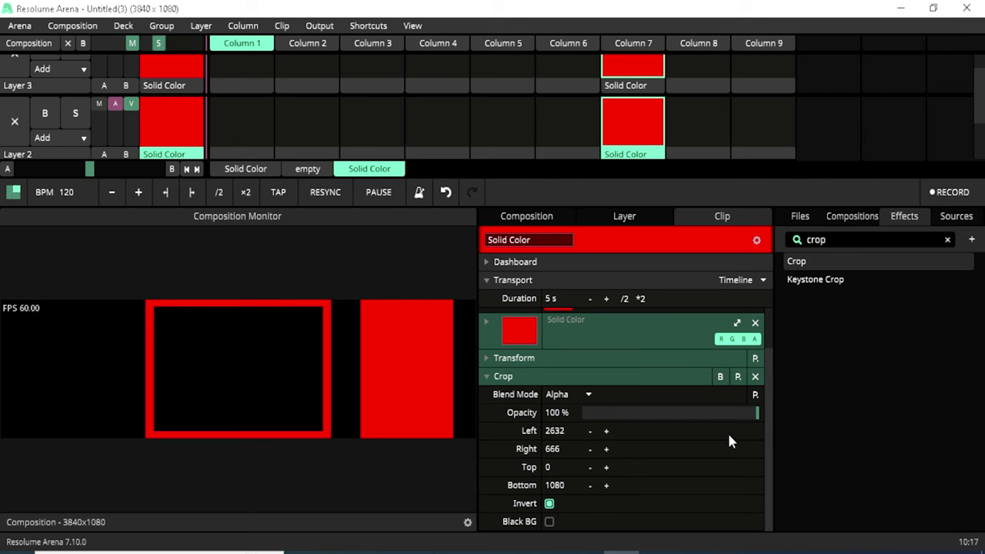
Set the Crop's Right value to 1920 and raise Left to 2898.
double_click(550, 449)
text(1)
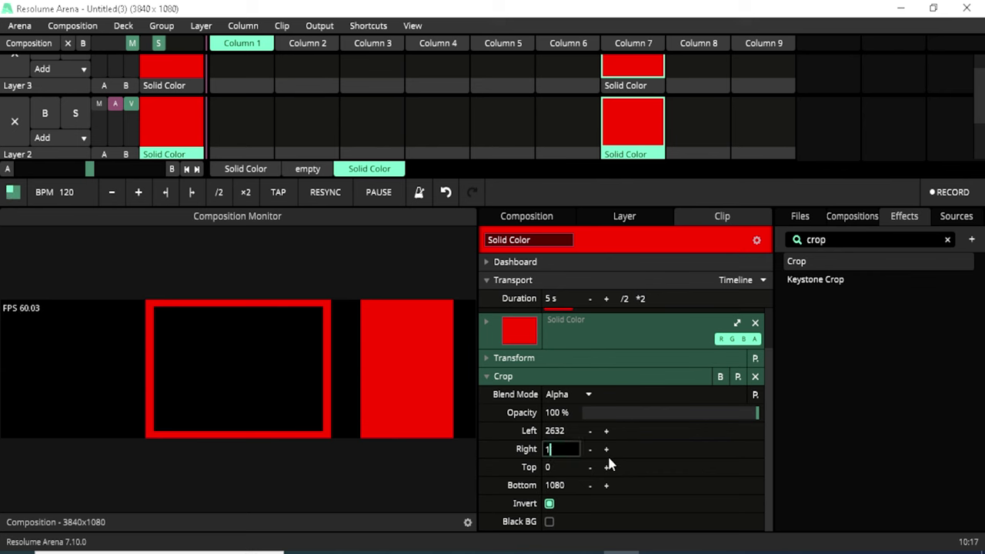
text(920)
click(590, 431)
drag(606, 431, 984, 487)
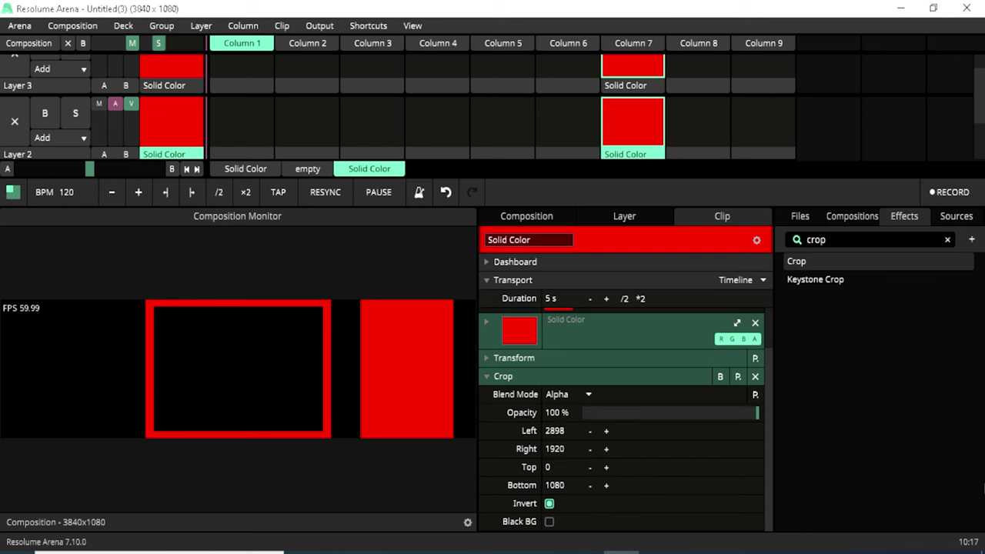
Try adjusting the Crop's Right value up and back down to 2228.5.
drag(609, 451, 984, 478)
drag(625, 453, 960, 500)
drag(608, 449, 965, 492)
drag(606, 453, 7, 403)
drag(591, 449, 549, 437)
Set the Crop's Left value to 0 and Right to 1500.
double_click(548, 433)
text(0)
click(566, 449)
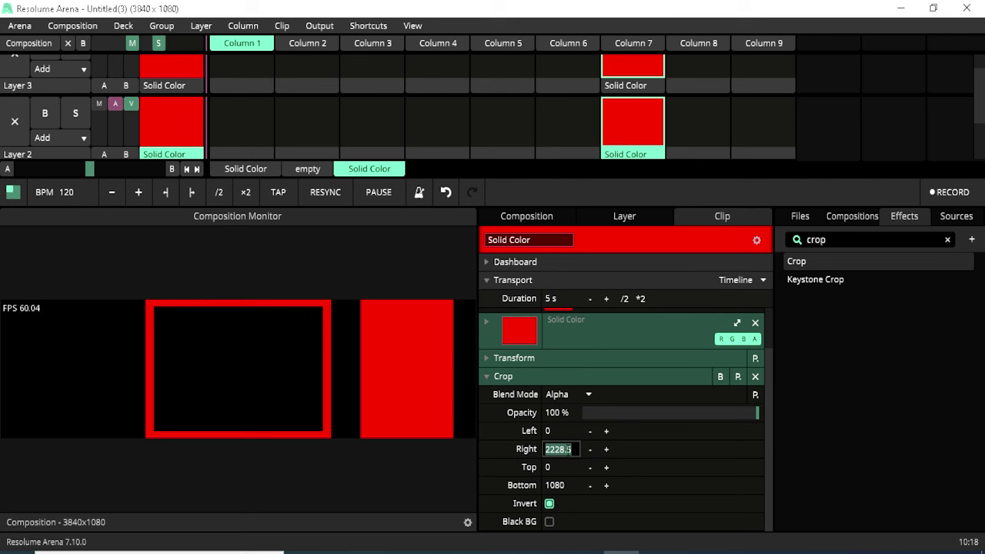
text(1500)
key(Return)
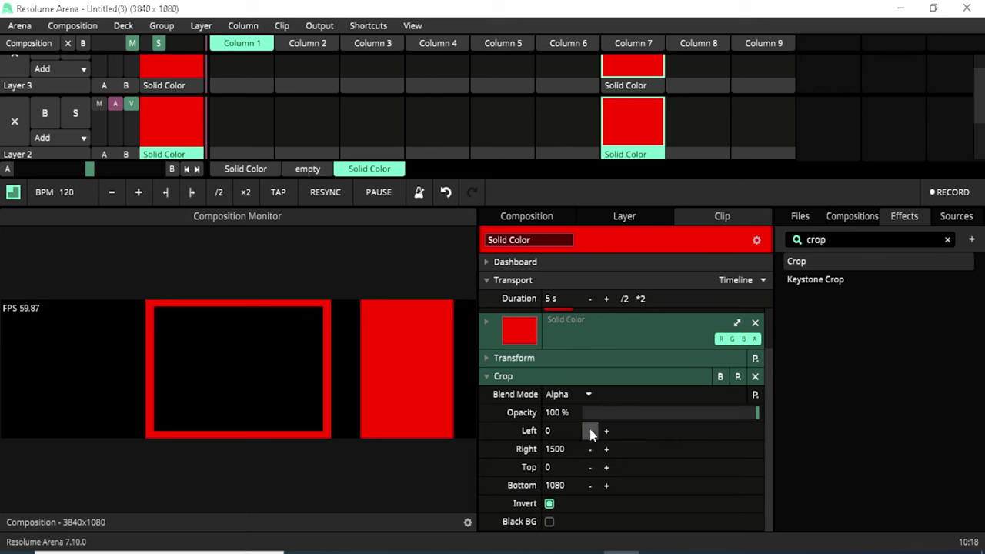
Try lowering the Crop's Right value to 546.5 and raising Left to 252.
drag(605, 452, 3, 408)
drag(592, 453, 3, 422)
drag(589, 449, 631, 450)
Set the Crop's Right value to 1920 and raise Left to 512.
double_click(552, 451)
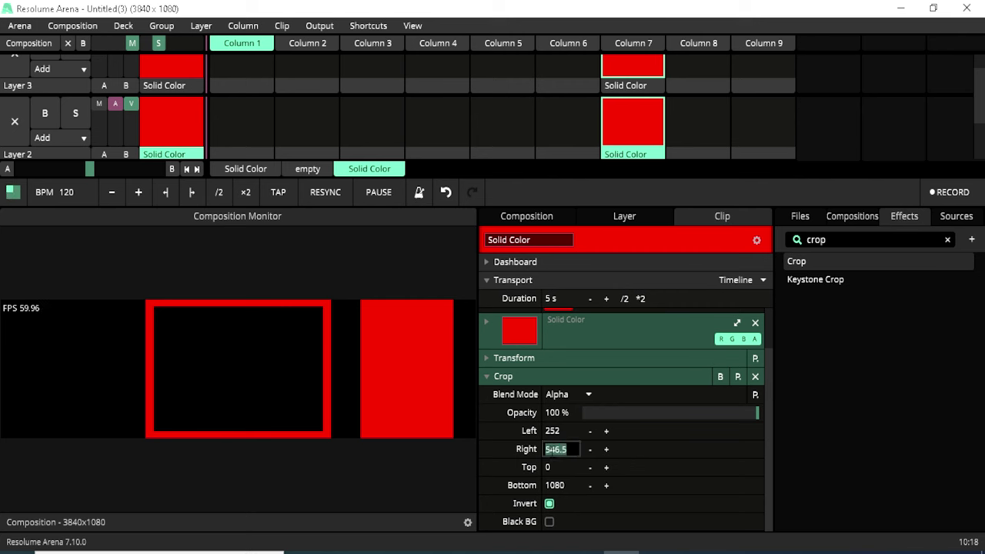
text(1920)
drag(606, 431, 615, 458)
Set the Crop's Left value to 3400, nudge Right down to 1919, and fine-tune Left to 3604.
double_click(552, 432)
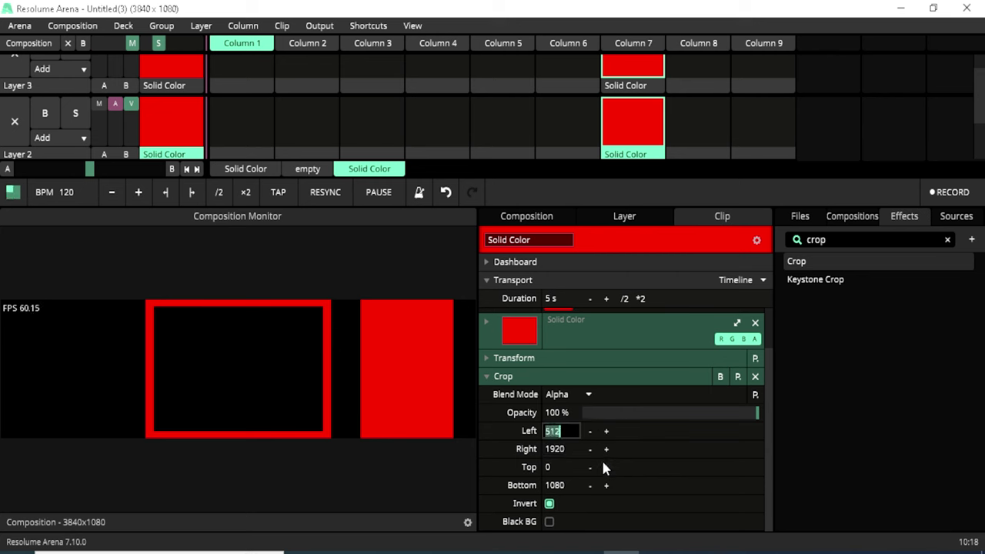
text(3400)
click(590, 450)
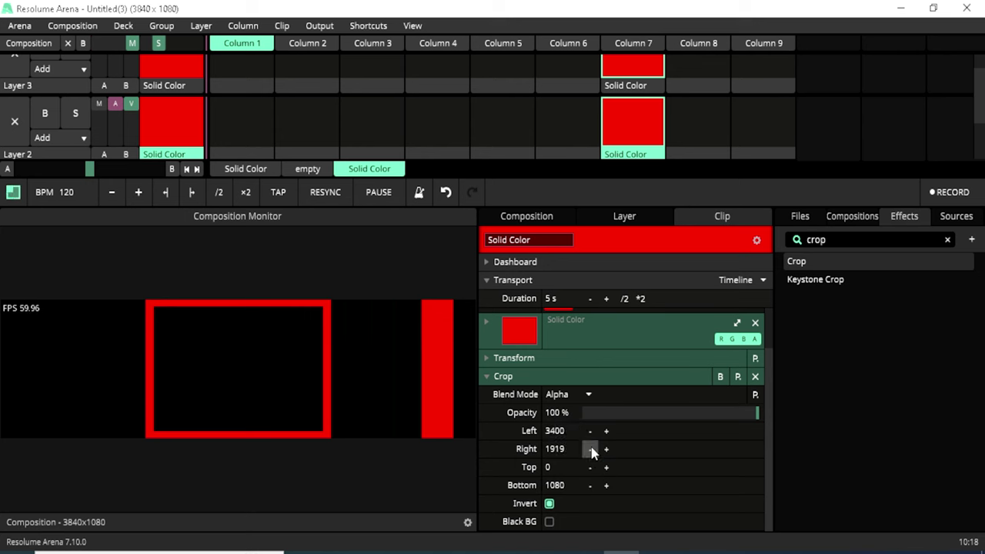
click(605, 431)
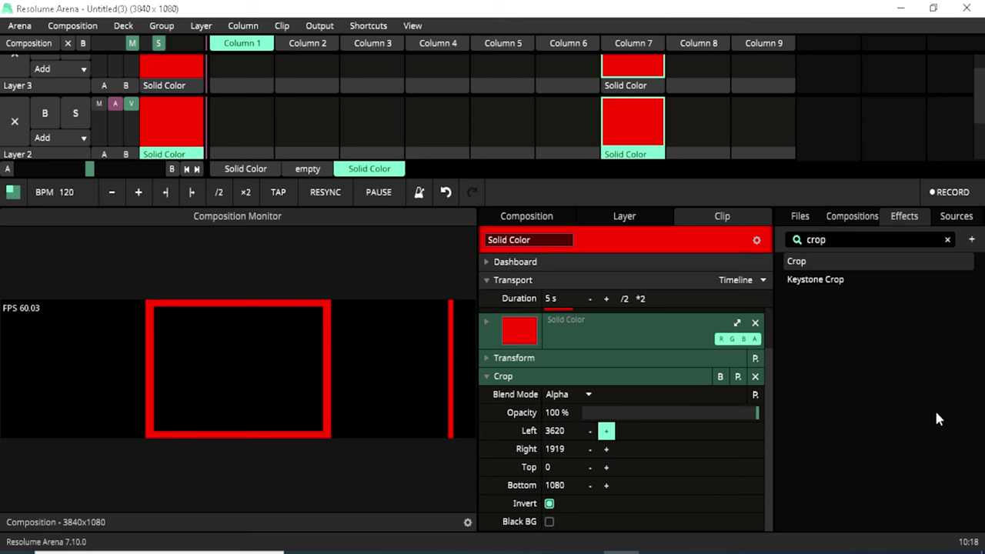
drag(936, 413, 915, 421)
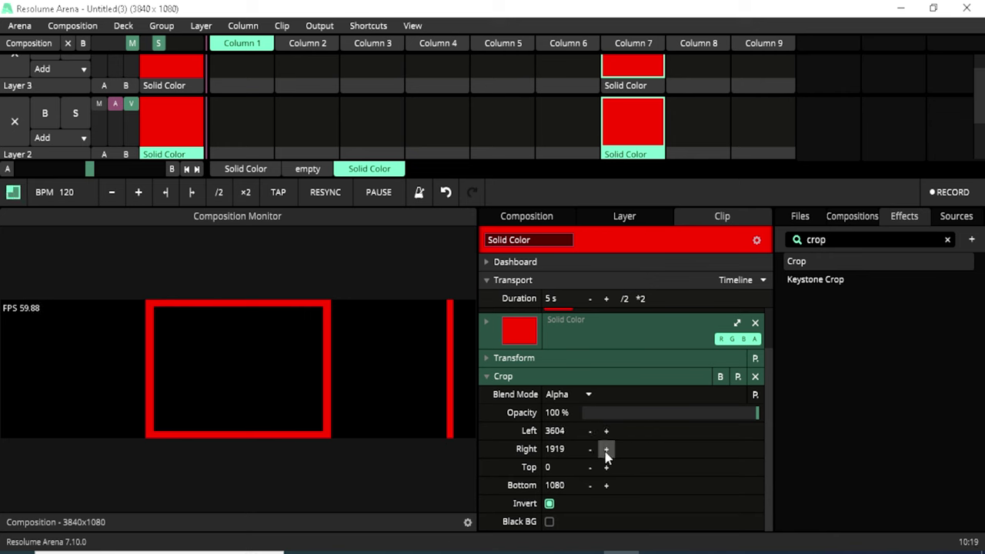
Raise the Crop's Right value to 2964 and Top to 47, lower Bottom to close the frame, and collapse the effect.
drag(607, 450, 984, 454)
drag(605, 453, 690, 475)
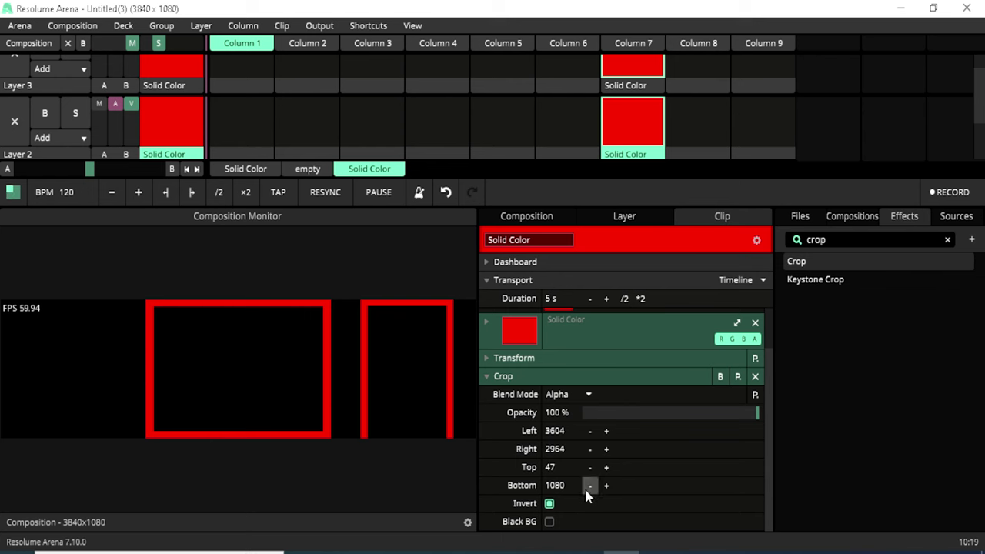
drag(586, 495, 512, 498)
click(486, 376)
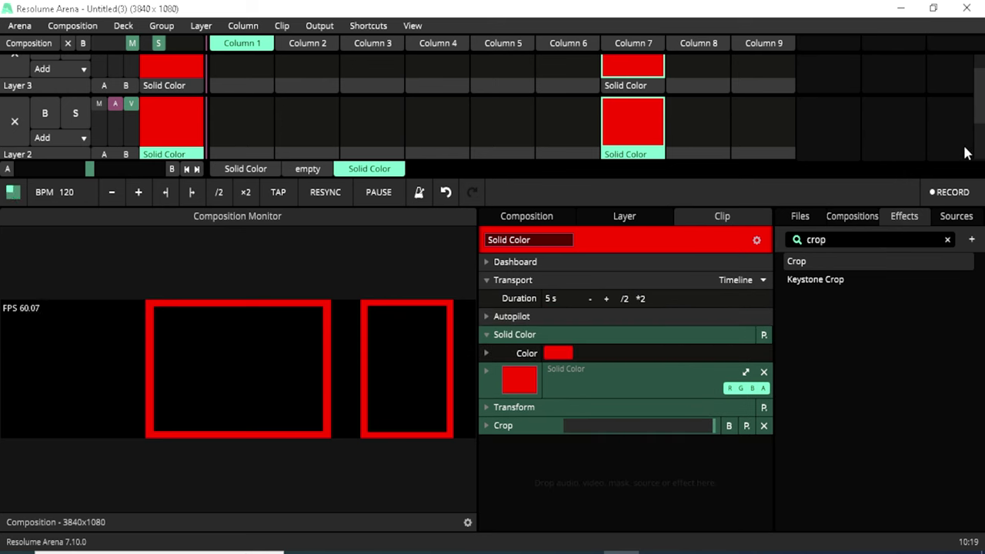
Trigger Layer 1's Solid Color clip in Column 7 and add the Crop effect to it.
scroll(976, 115, down, 1)
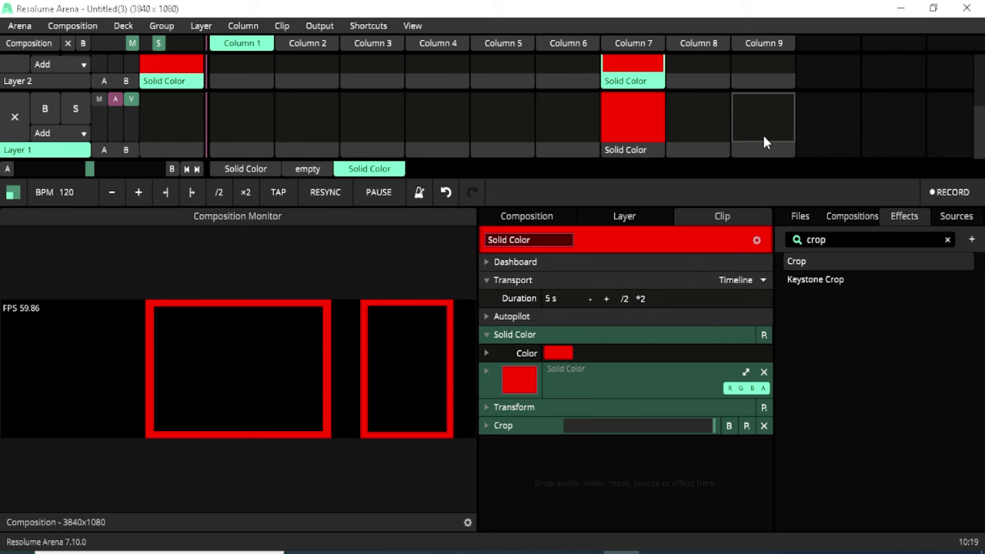
click(649, 115)
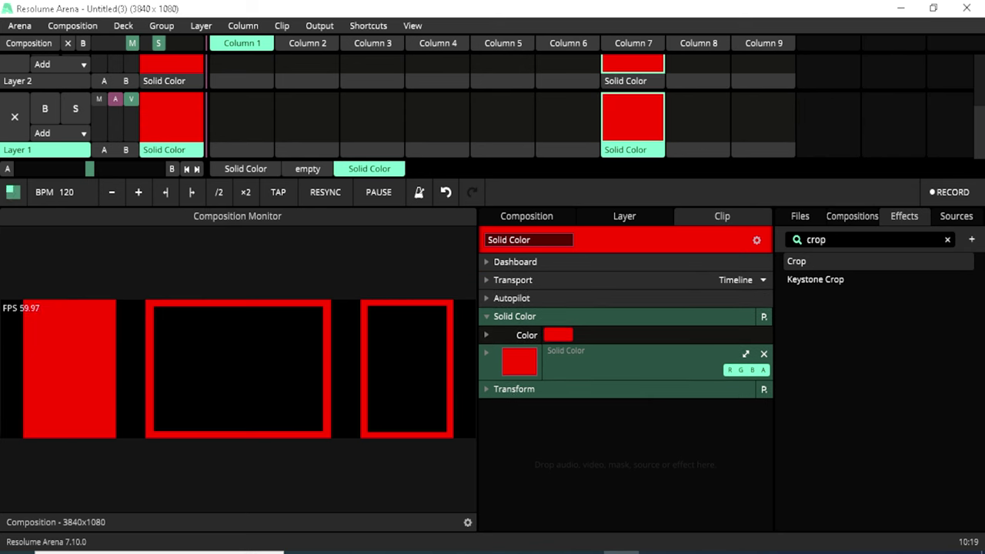
drag(822, 264, 543, 428)
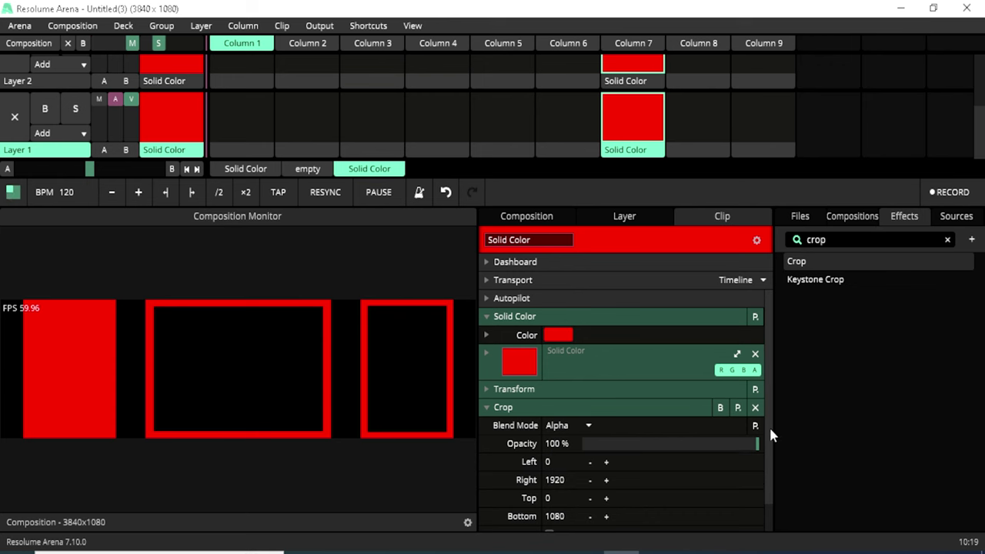
Enable Invert on Layer 1's Crop effect and raise its Left value to 238.
scroll(755, 510, down, 1)
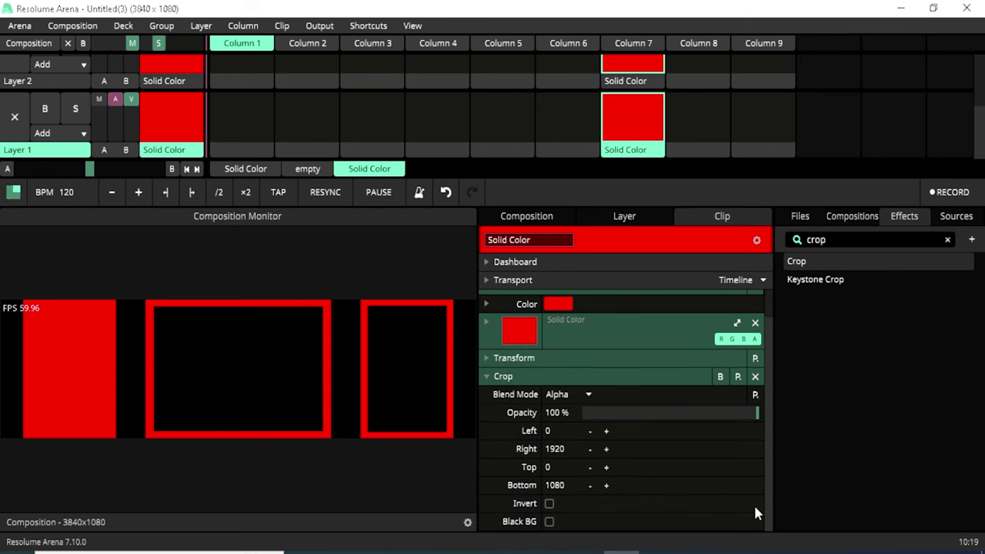
click(548, 503)
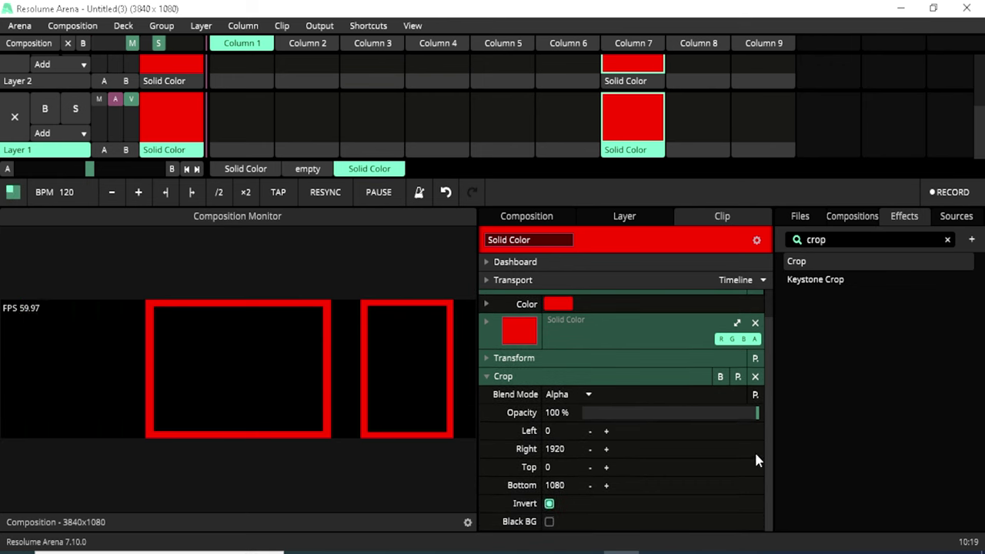
drag(606, 431, 969, 480)
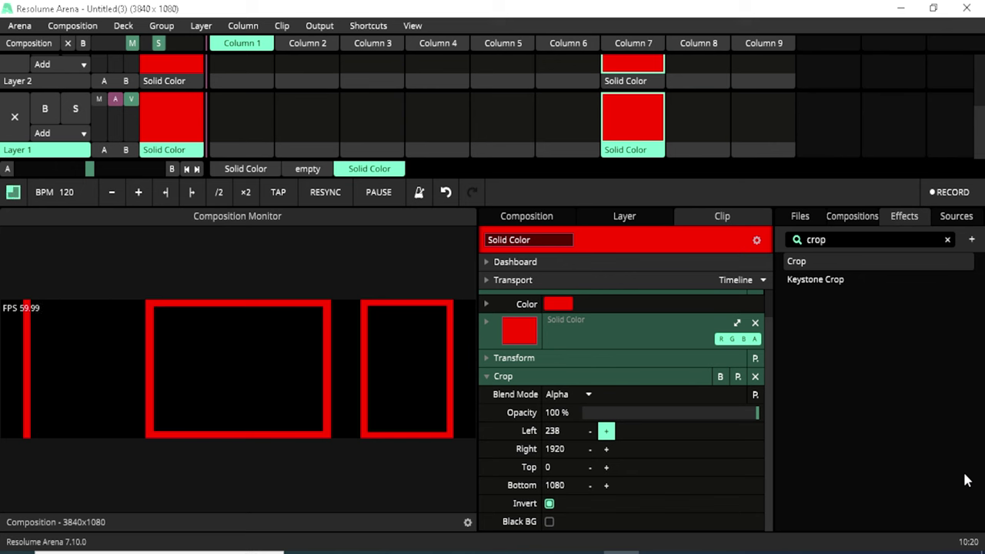
Raise the Left value of Layer 1's Crop effect to 248 and its Right value to 4736.
drag(968, 480, 981, 481)
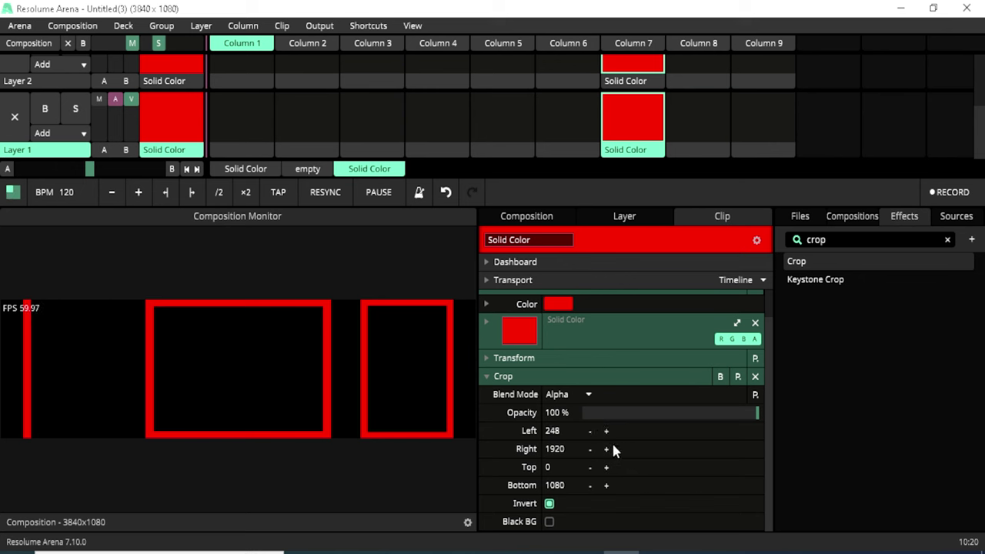
drag(606, 449, 983, 494)
drag(607, 449, 979, 493)
drag(608, 457, 927, 464)
drag(607, 449, 674, 459)
drag(608, 451, 885, 468)
drag(606, 450, 959, 457)
drag(610, 451, 669, 455)
drag(607, 449, 759, 459)
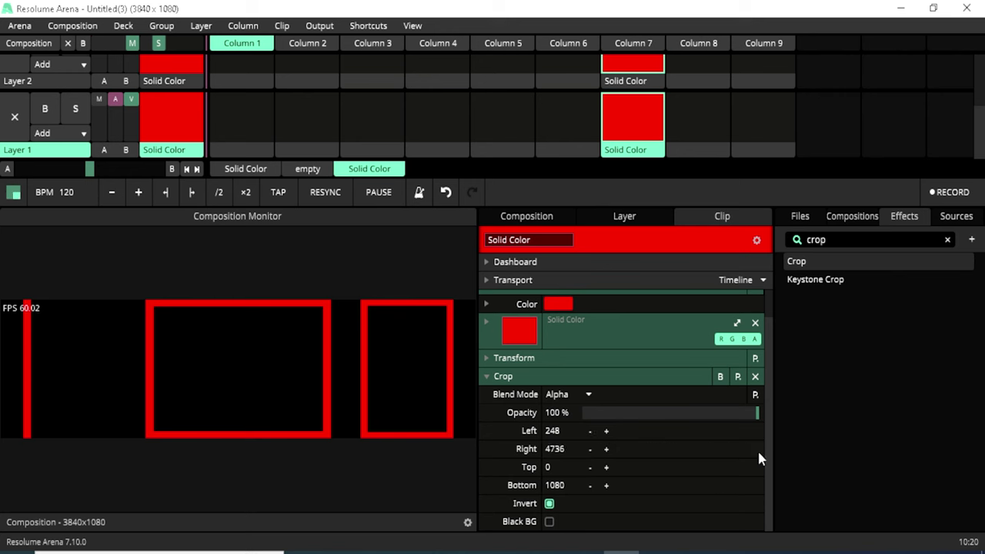
Set the Right value of Layer 1's Crop effect to 6000.
double_click(555, 449)
text(6)
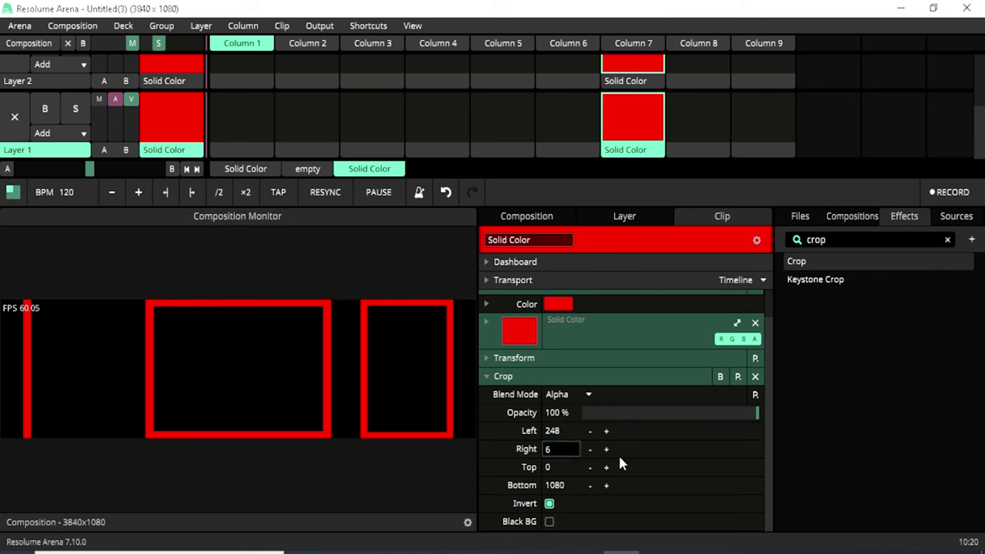
text(000)
double_click(556, 431)
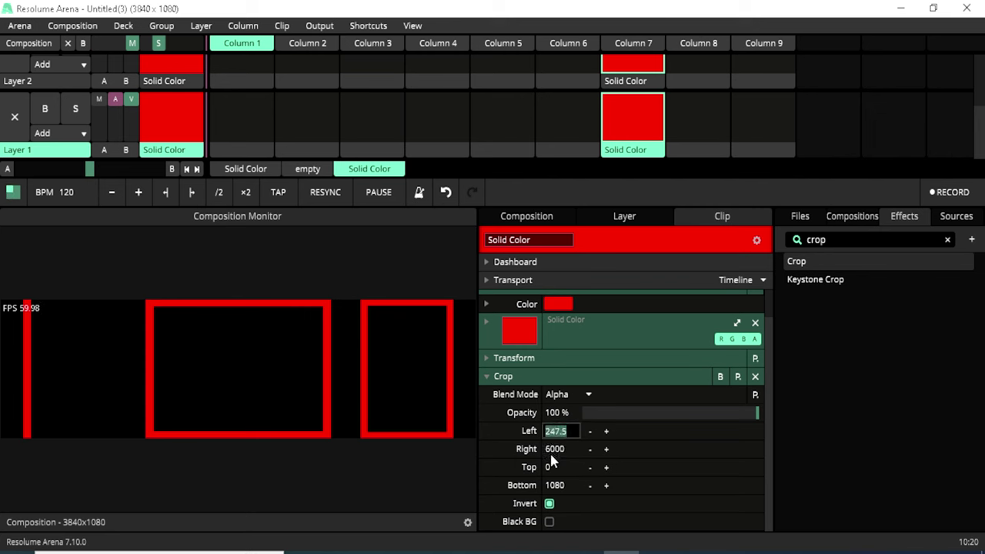
key(Tab)
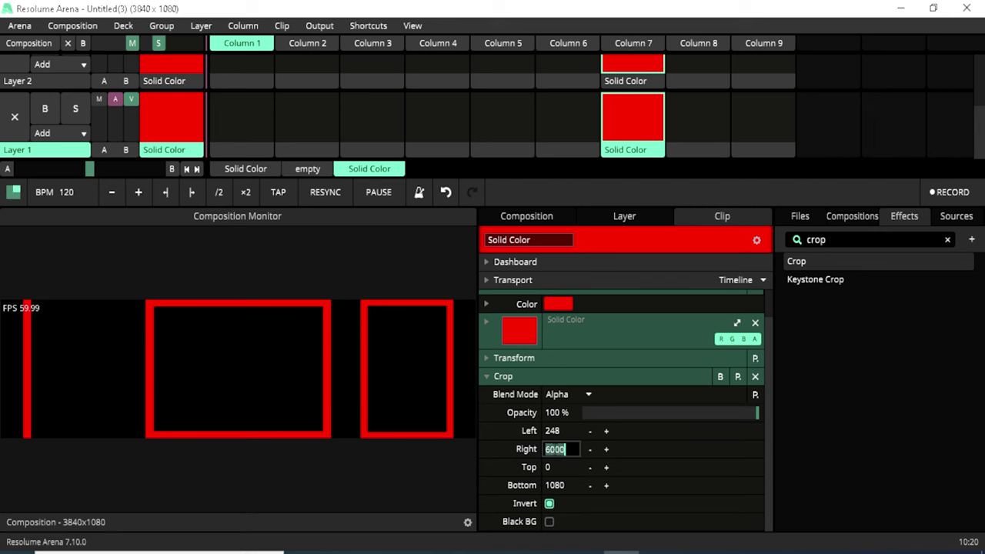
Sweep the Crop's Left value up past 936, then bring it back down to 256.
click(606, 432)
drag(607, 432, 979, 493)
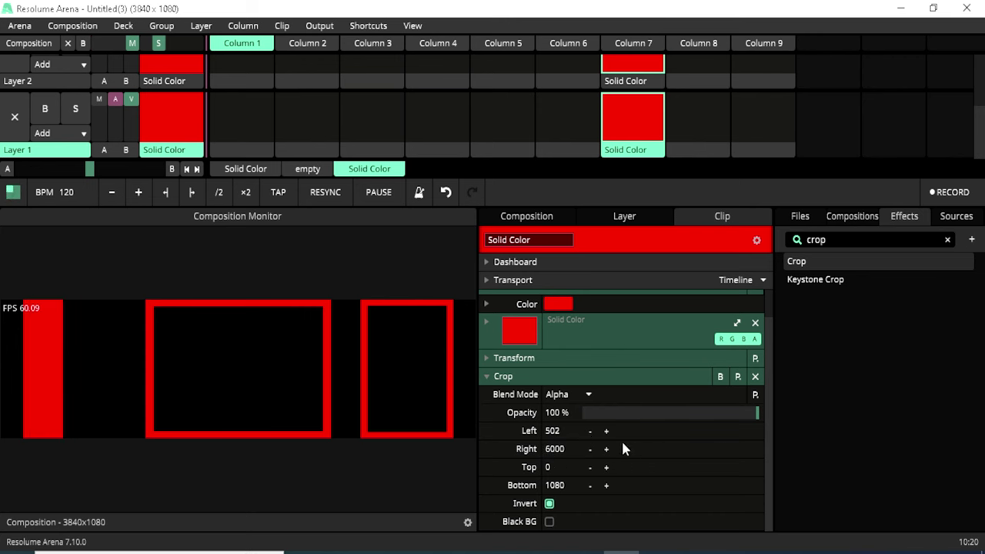
drag(607, 432, 720, 429)
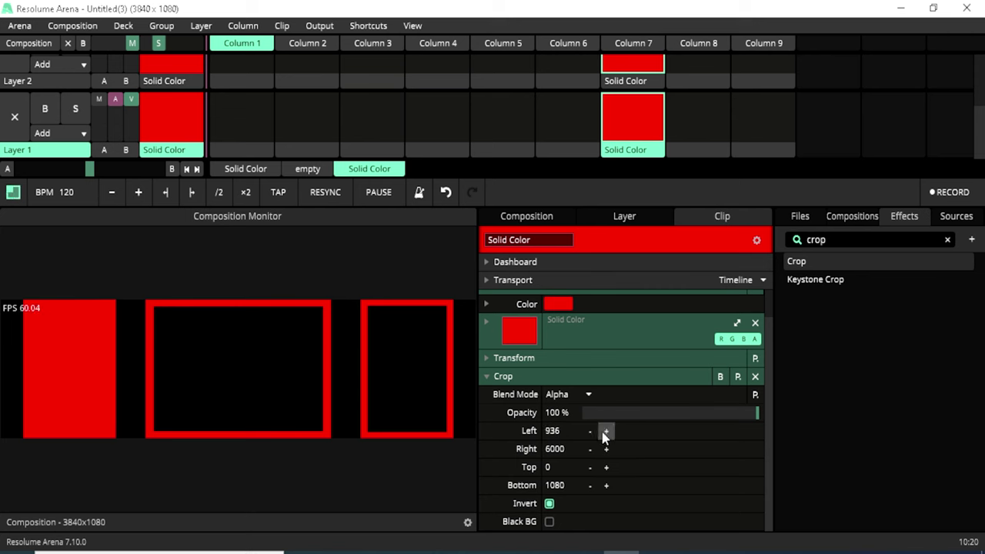
drag(605, 436, 880, 429)
drag(602, 433, 667, 443)
drag(607, 437, 779, 438)
drag(852, 437, 485, 447)
drag(590, 431, 475, 488)
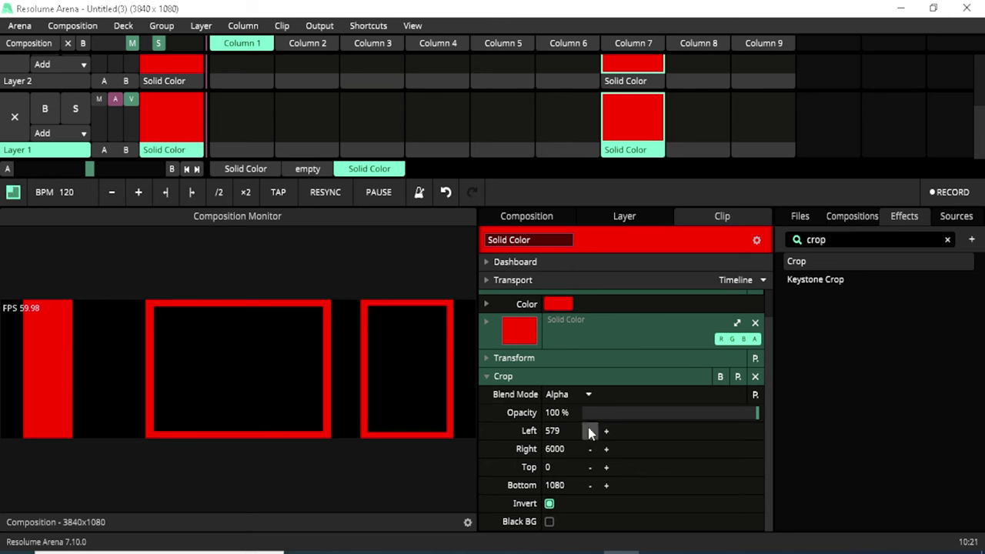
drag(589, 434, 112, 453)
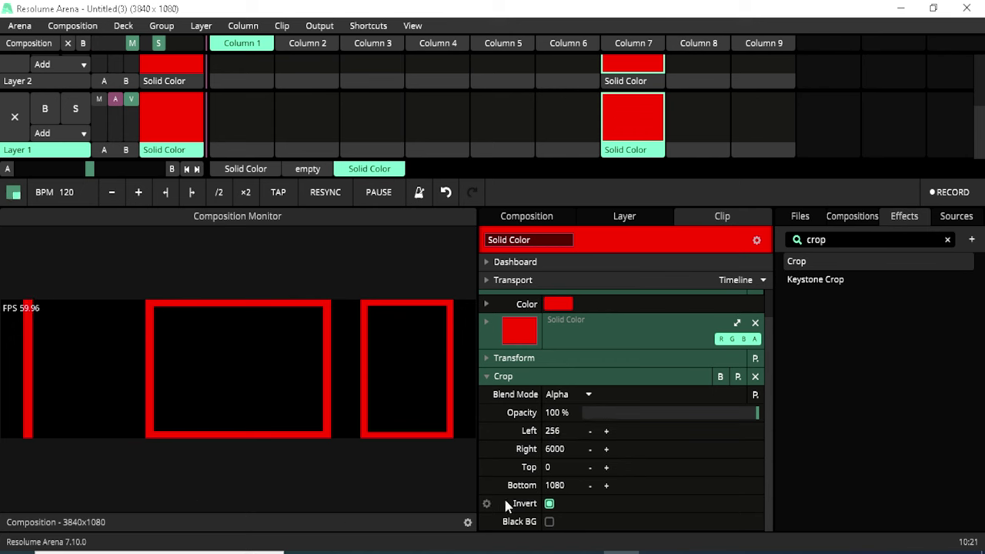
Set the Crop's Right value to 1500 and lower it to 868 to form the frame's right edge.
double_click(557, 452)
text(15)
double_click(555, 432)
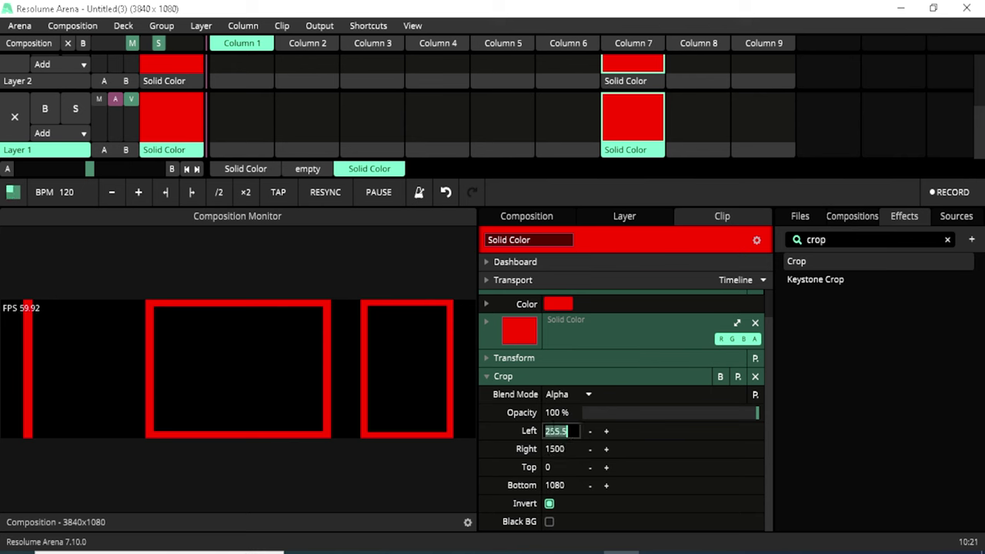
drag(590, 448, 258, 453)
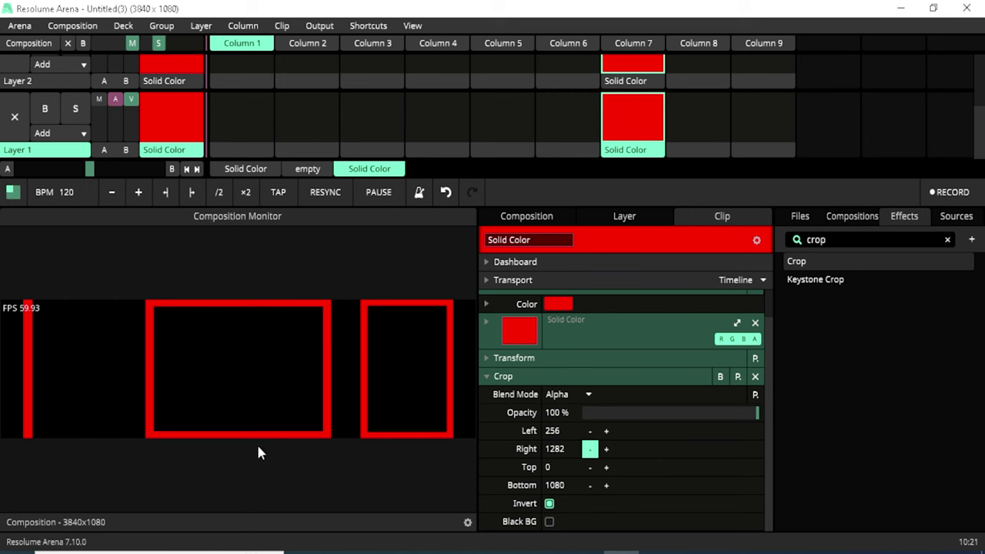
drag(13, 452, 4, 454)
drag(589, 453, 255, 471)
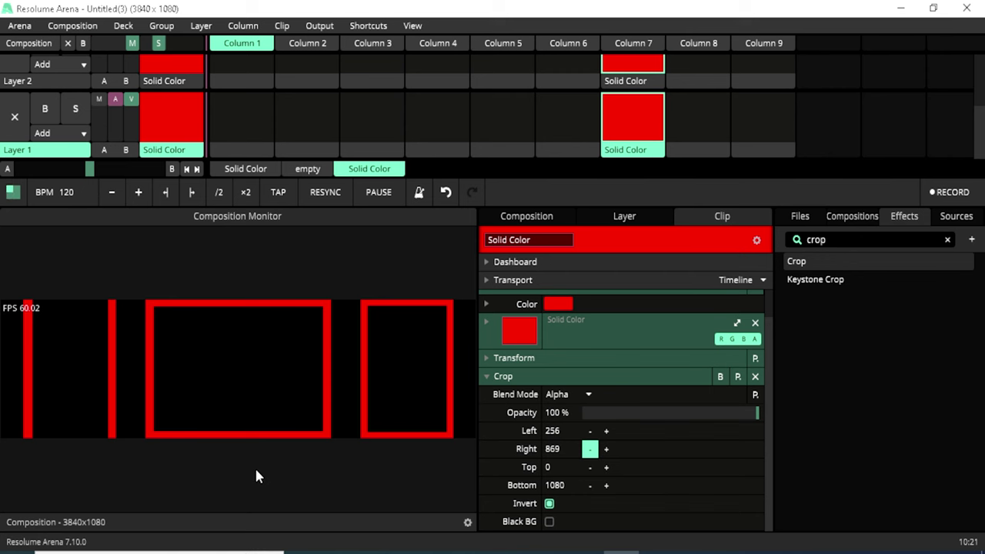
drag(258, 477, 256, 477)
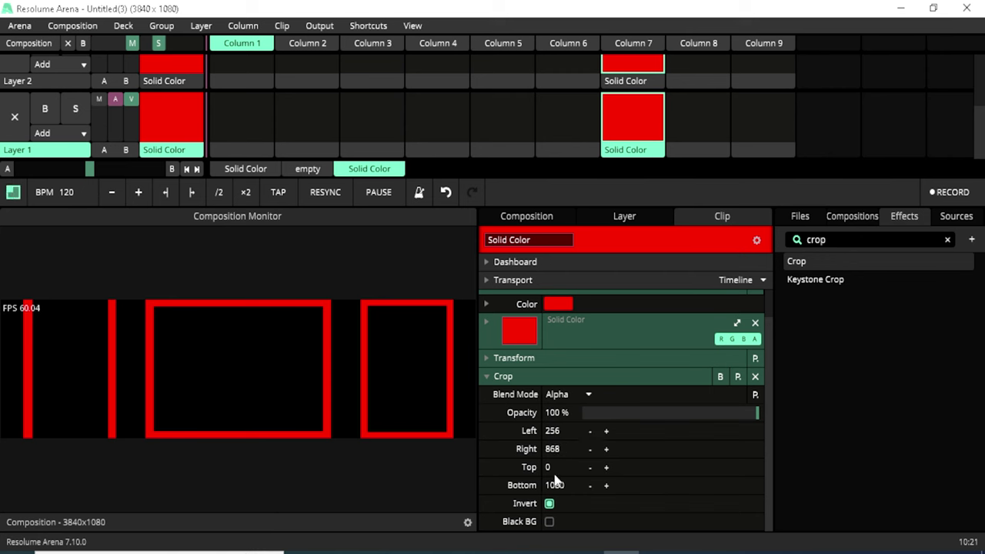
Close Layer 1's frame with Crop values Right 858, Top 40 and Bottom 1028, and collapse the effect.
drag(590, 449, 674, 486)
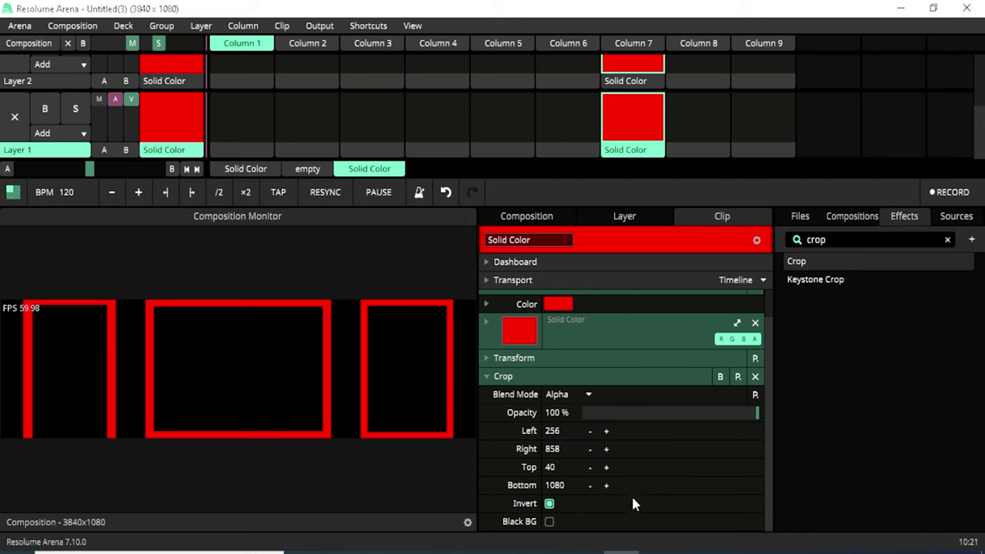
drag(608, 487, 527, 511)
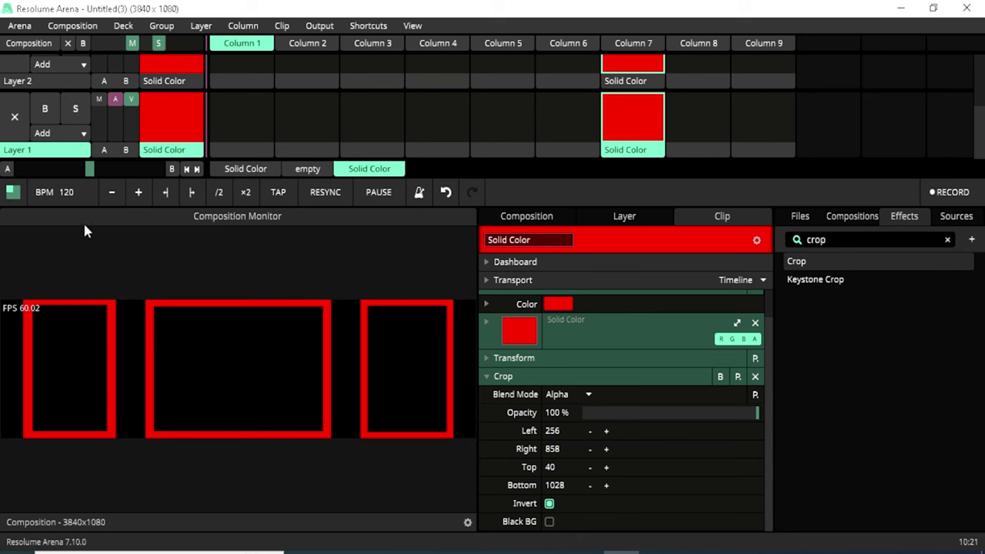
click(484, 380)
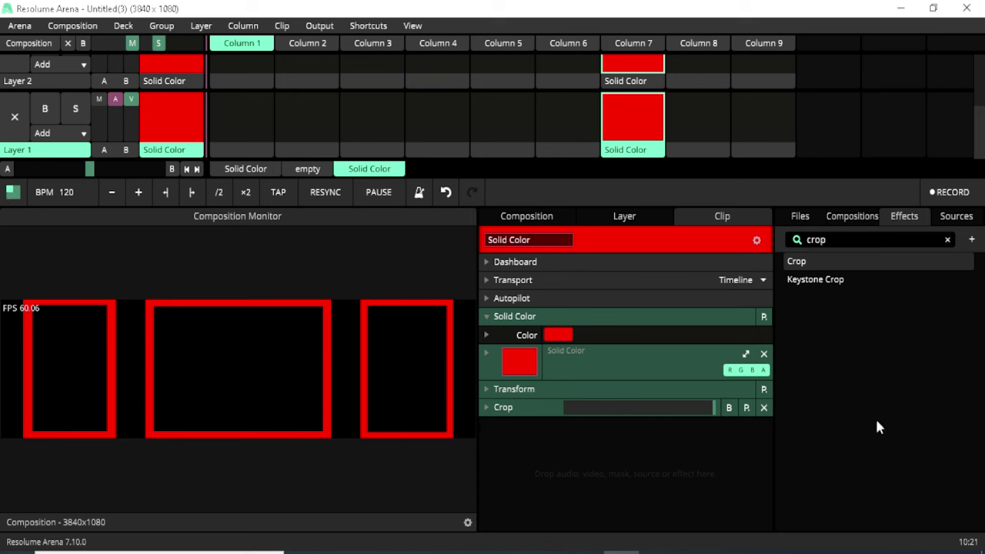
Search the effects for "rad" and add Radar to Layer 3's Solid Color clip in Column 7, collapsing its Crop effect.
click(947, 240)
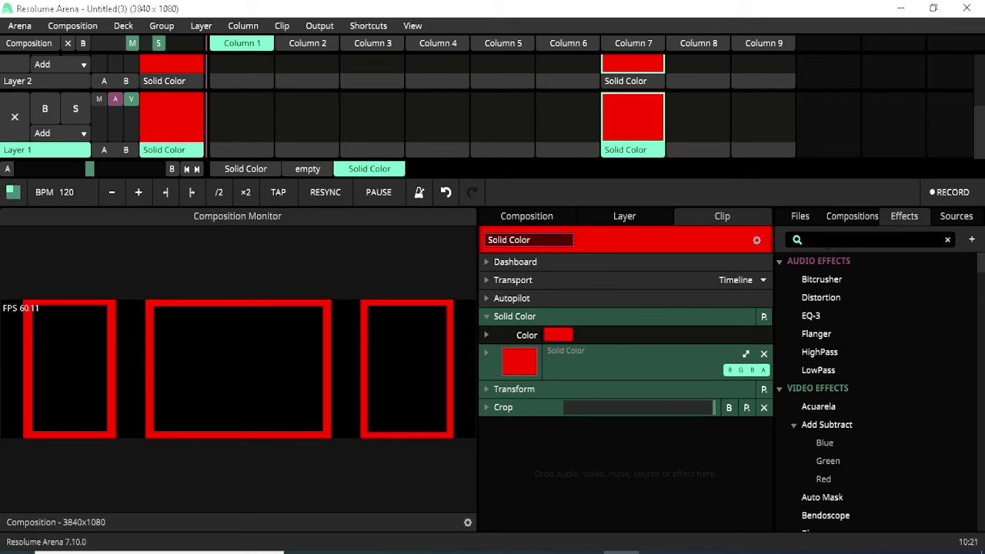
text(rad)
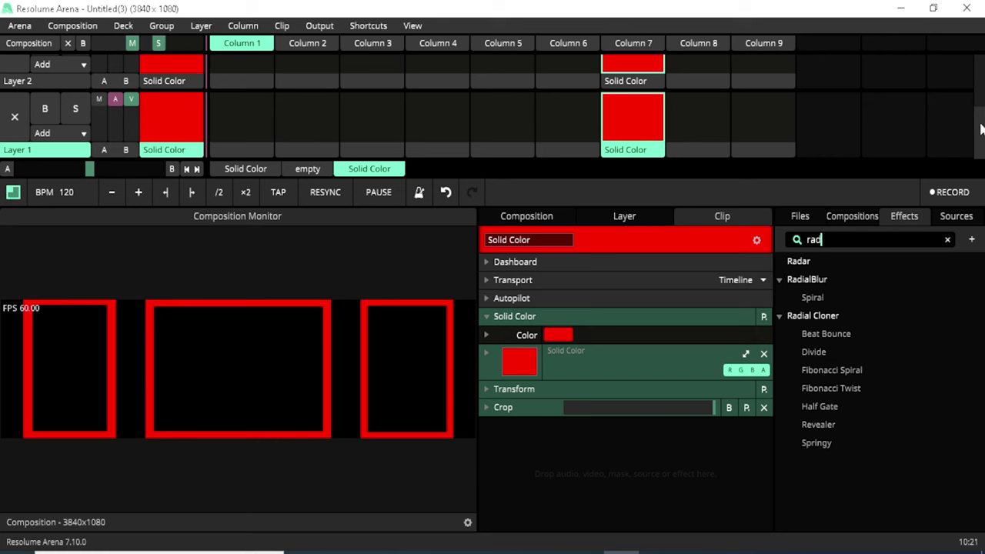
scroll(979, 67, up, 2)
click(630, 70)
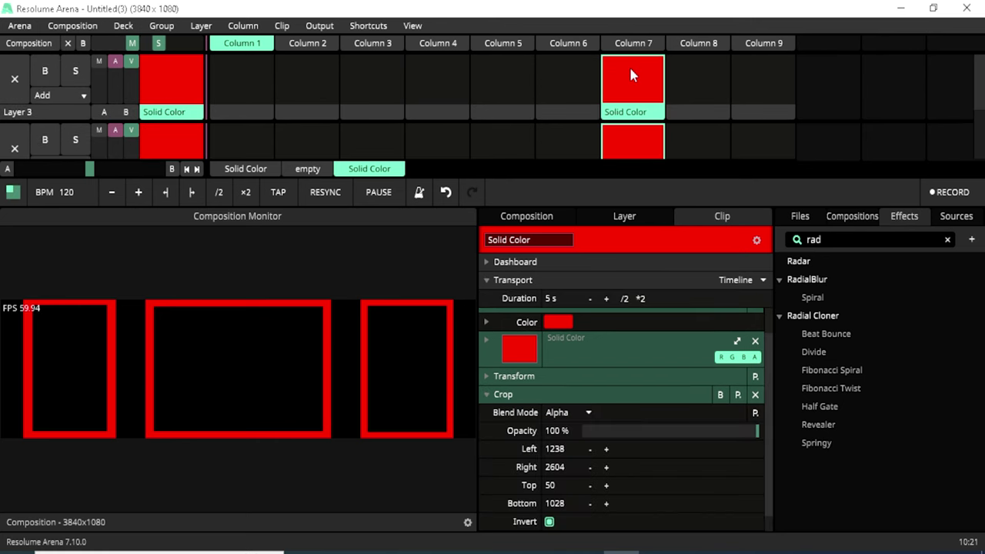
click(488, 395)
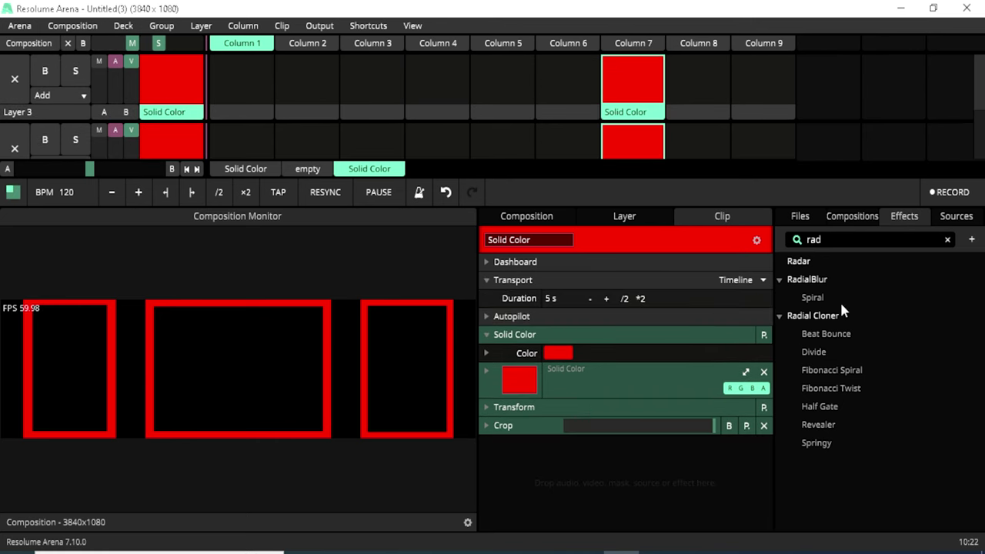
drag(814, 264, 552, 465)
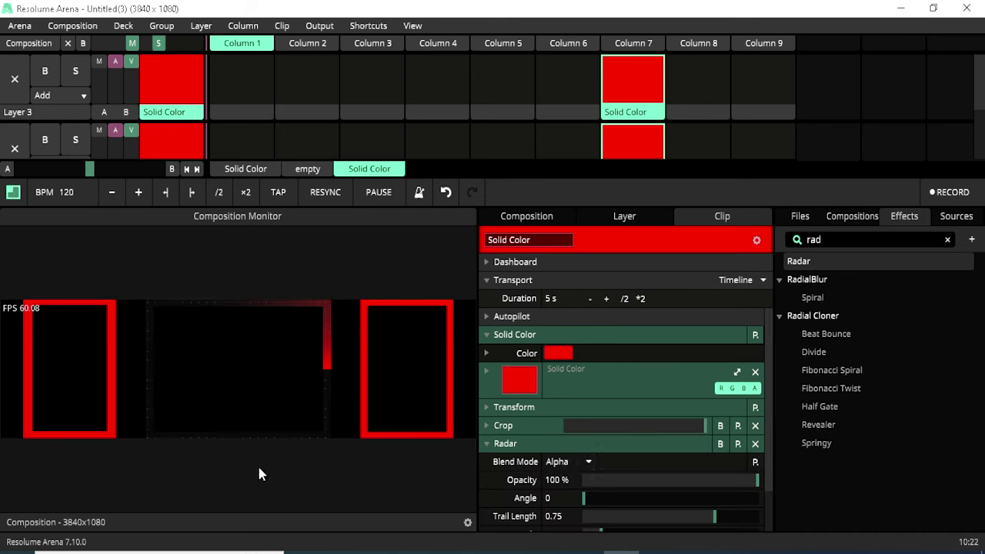
Enlarge the clip settings area, turn off the Radar's Show Grid option, and animate its Angle with BPM Sync.
drag(769, 443, 764, 487)
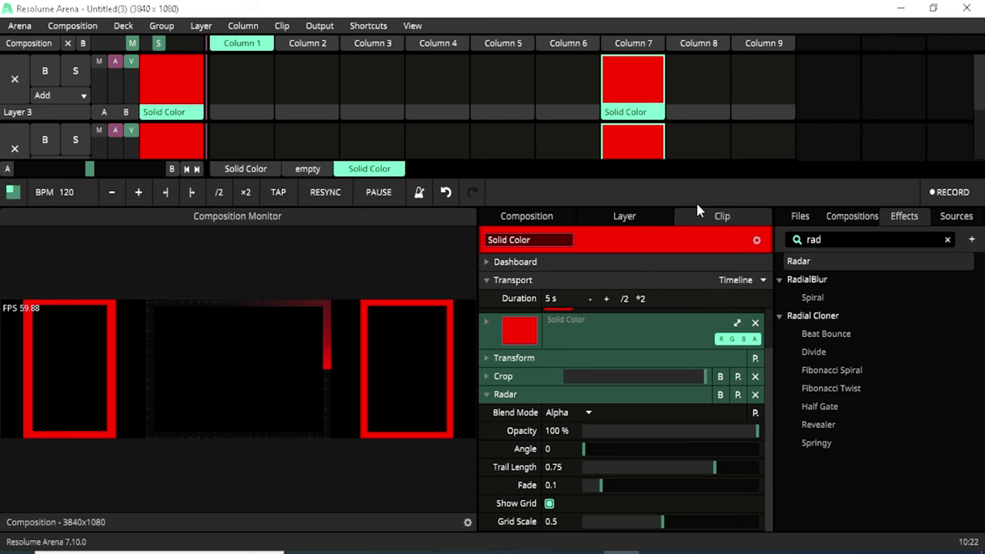
drag(670, 207, 664, 165)
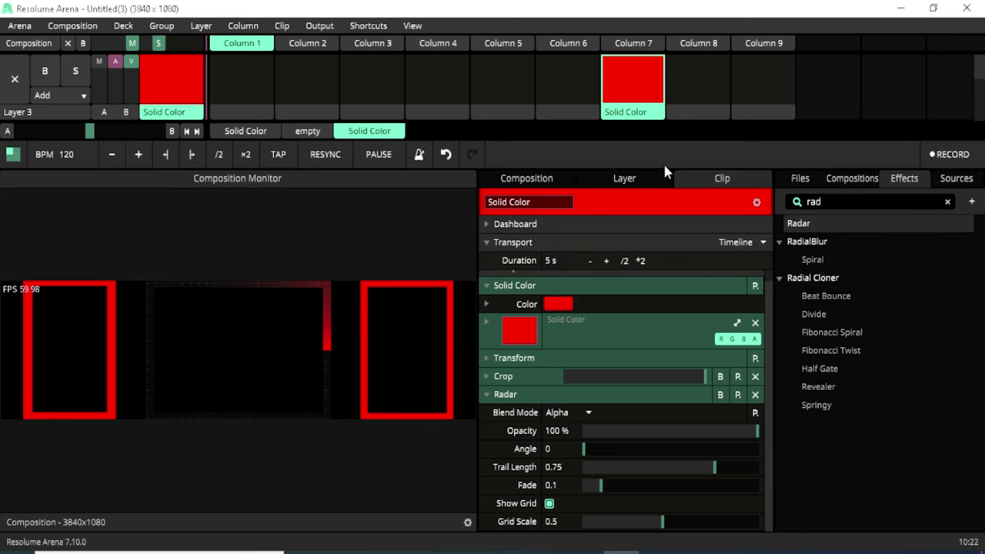
click(549, 505)
click(484, 450)
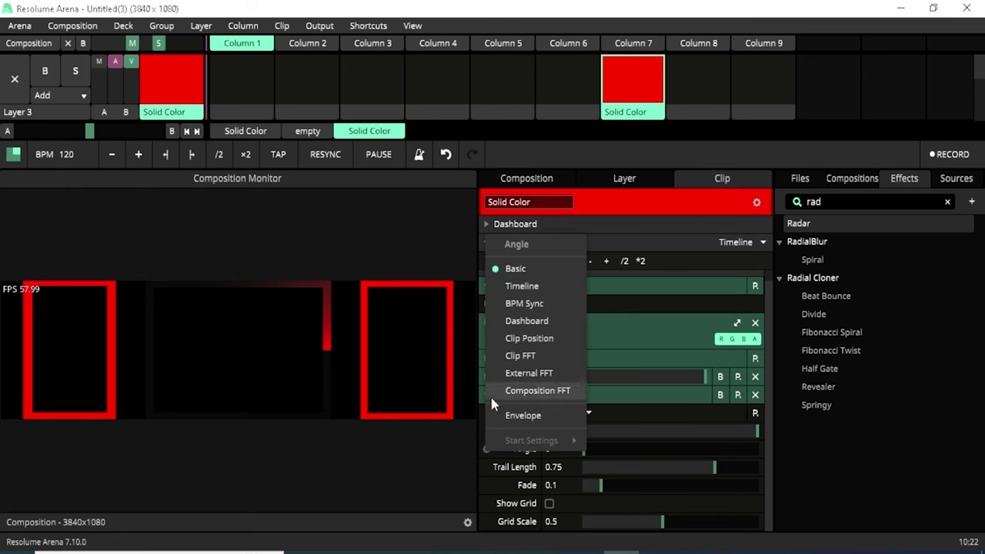
click(513, 305)
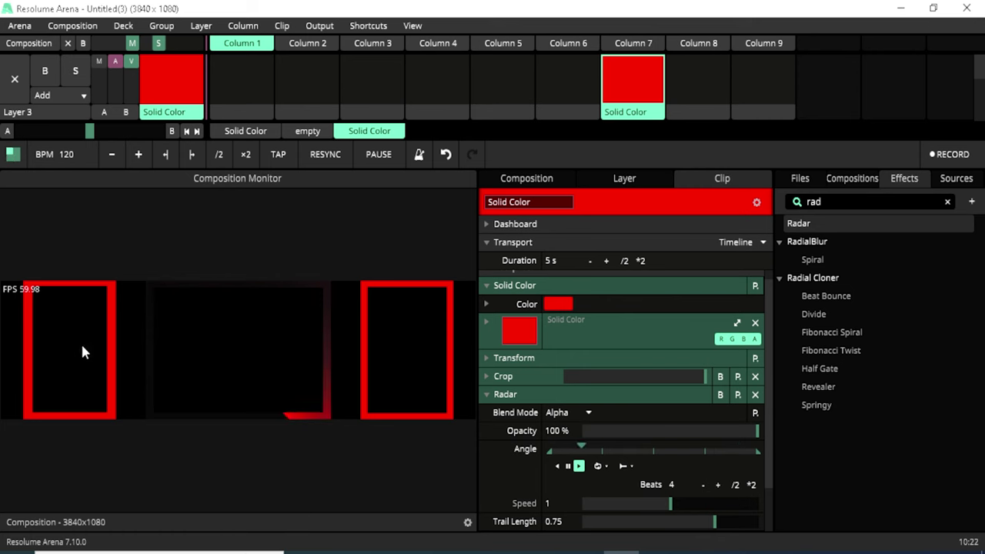
Lower the Radar's Grid Scale to 0.42 and raise its Fade to 0.63.
scroll(760, 468, down, 1)
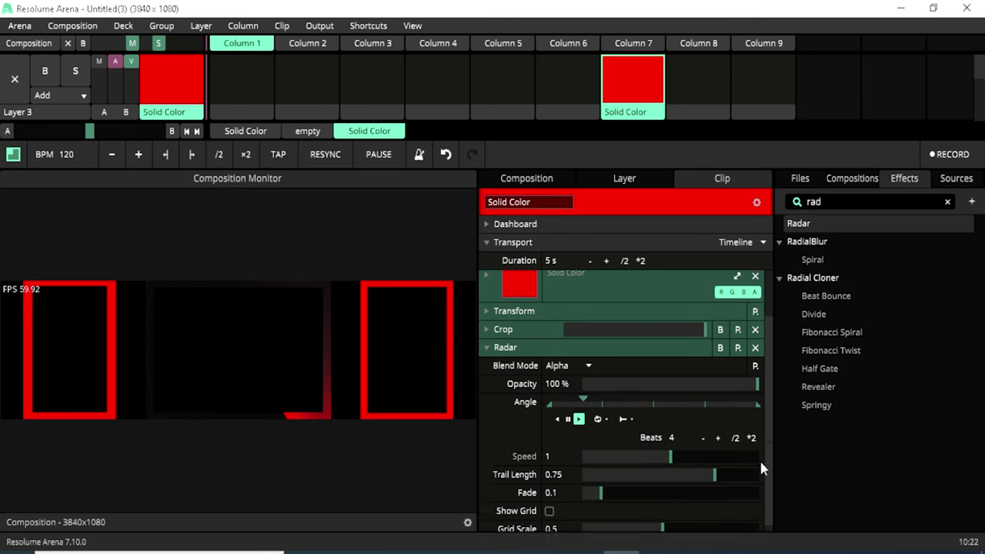
scroll(762, 468, down, 1)
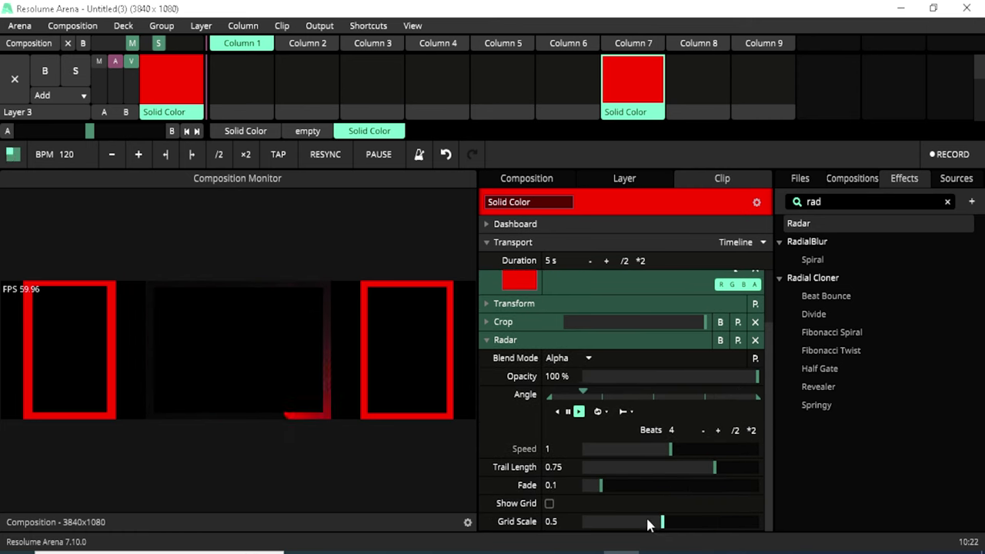
mouse_move(662, 522)
mouse_down()
mouse_move(760, 523)
mouse_move(782, 537)
mouse_move(587, 523)
mouse_move(648, 524)
mouse_up()
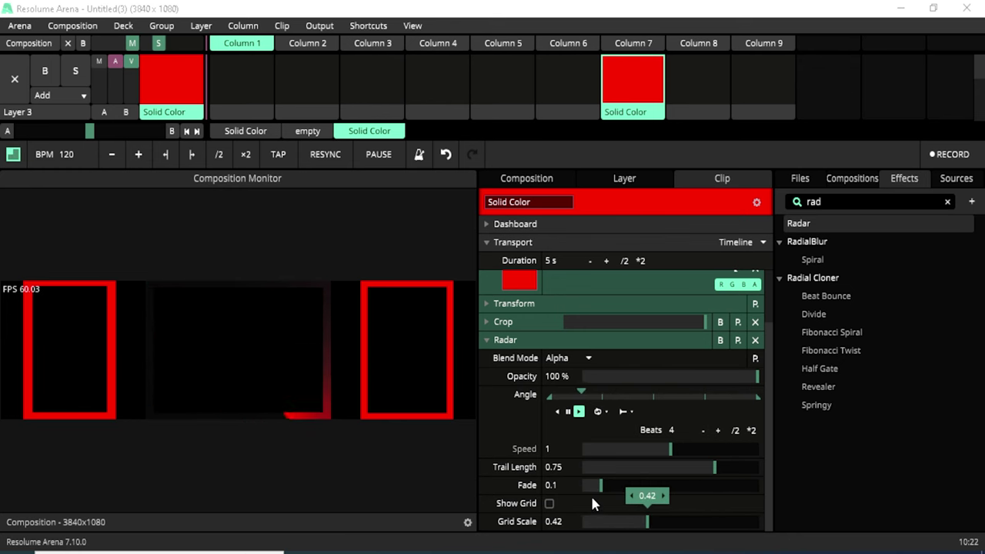
drag(594, 486, 672, 502)
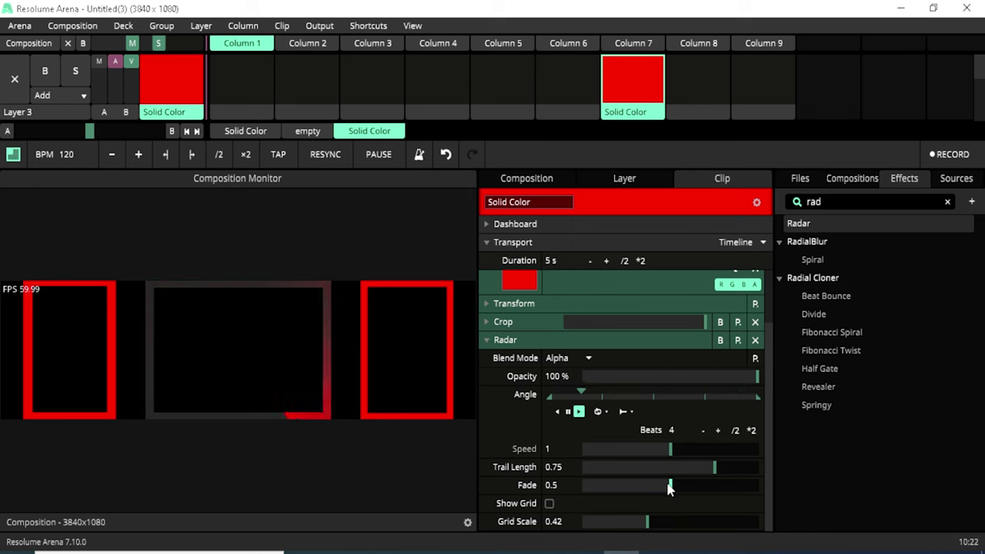
drag(670, 490, 693, 521)
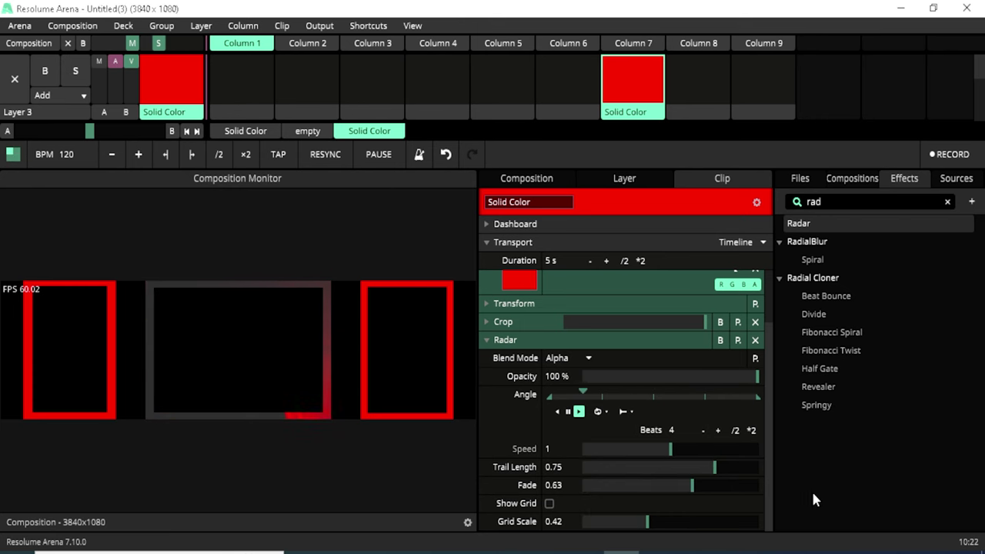